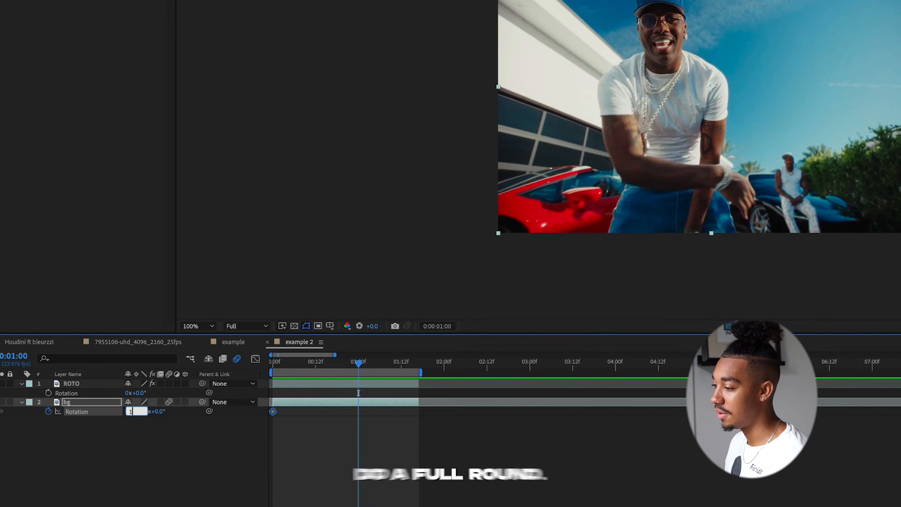
Set the bg layer's rotation to one full turn (1x+0.0°) at 0:00:01:00 and preview the spin.
{"action": "key", "text": "Return"}
{"action": "left_click_drag", "start_coordinate": [348, 367], "coordinate": [247, 371]}
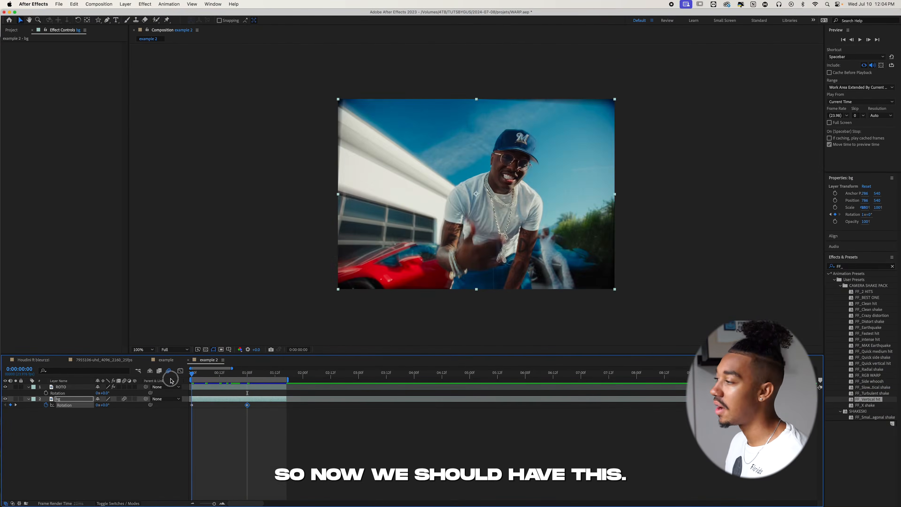
{"action": "key", "text": "space"}
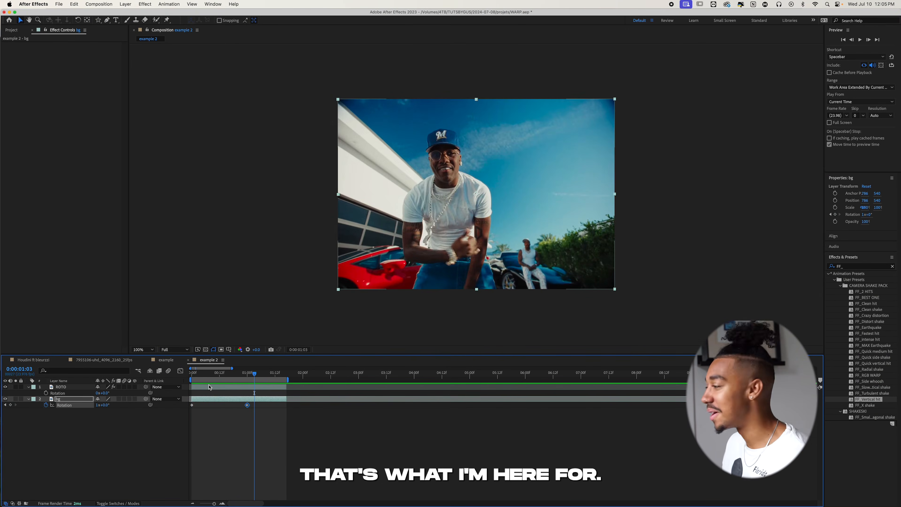
Enable motion blur on the bg layer and preview the blurred rotation from the first frame.
{"action": "left_click_drag", "start_coordinate": [247, 374], "coordinate": [191, 375]}
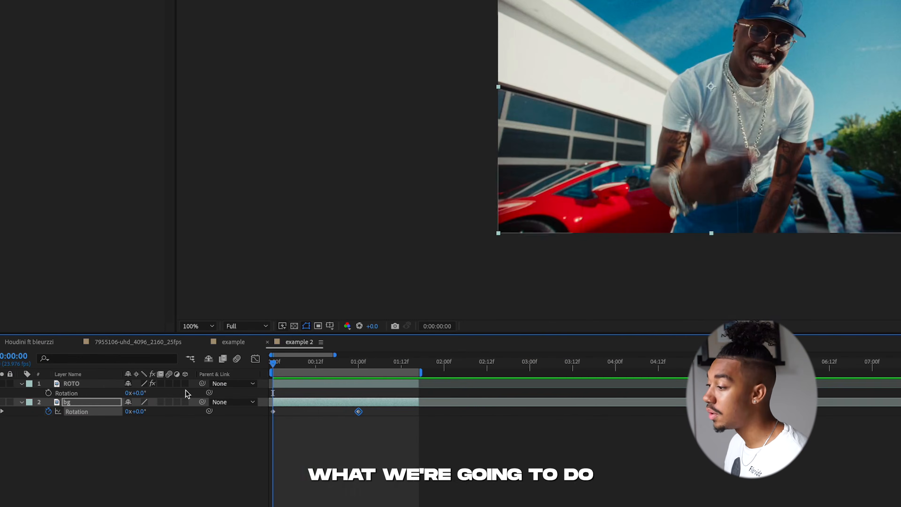
{"action": "left_click", "coordinate": [169, 402]}
{"action": "key", "text": "space"}
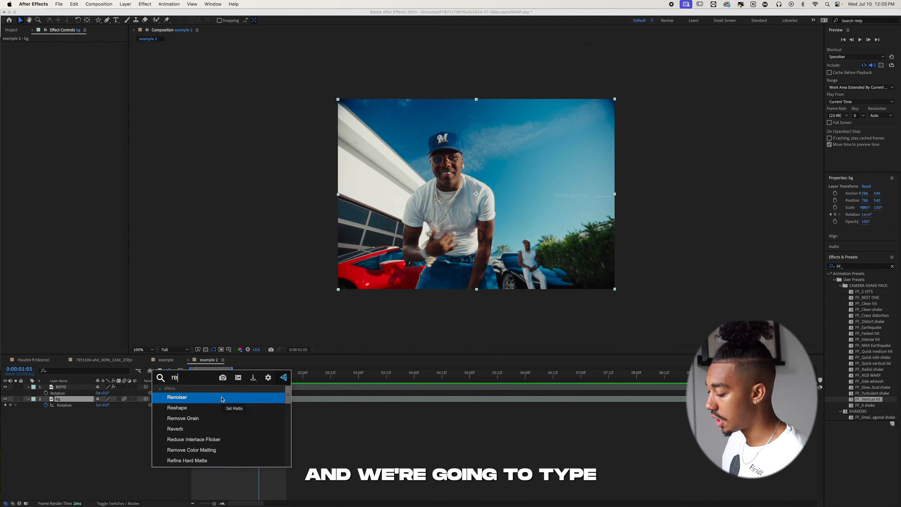
Apply CC RepeTile to the bg layer and set Expand Right, Left, Down and Up to 1000.
{"action": "type", "text": "tile"}
{"action": "key", "text": "Return"}
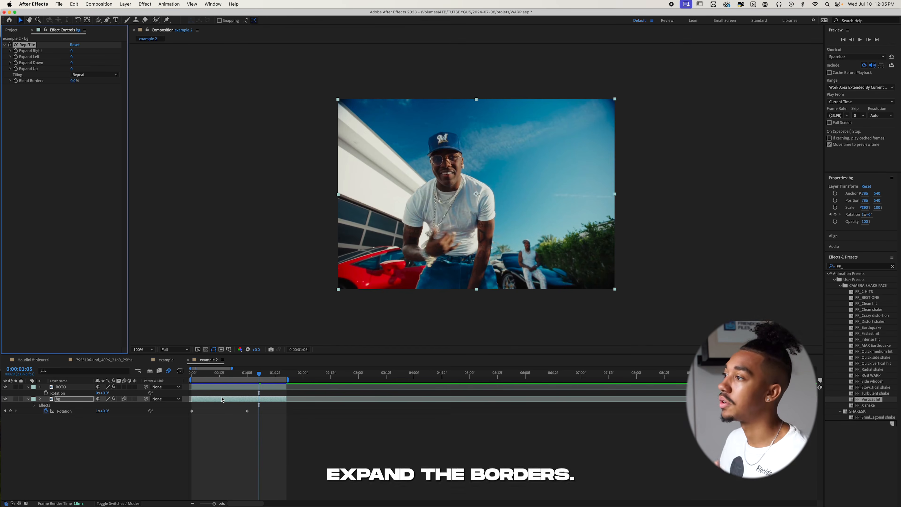
{"action": "left_click", "coordinate": [71, 51]}
{"action": "type", "text": "1000"}
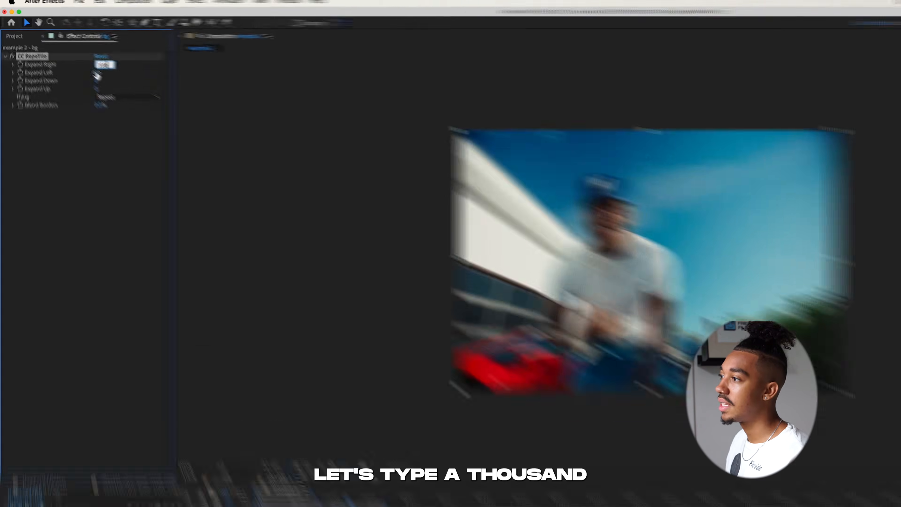
{"action": "left_click", "coordinate": [71, 57]}
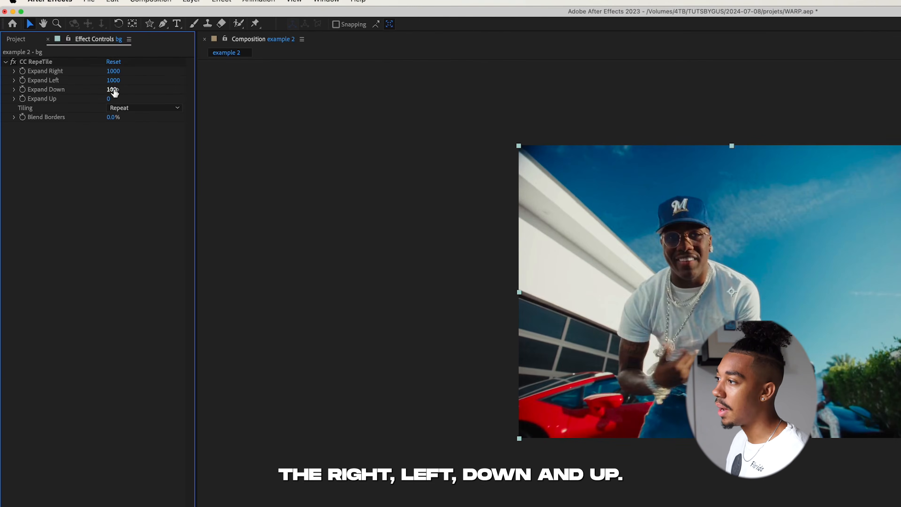
Set the CC RepeTile tiling to Unfold and preview the rotation with filled borders.
{"action": "left_click", "coordinate": [145, 112]}
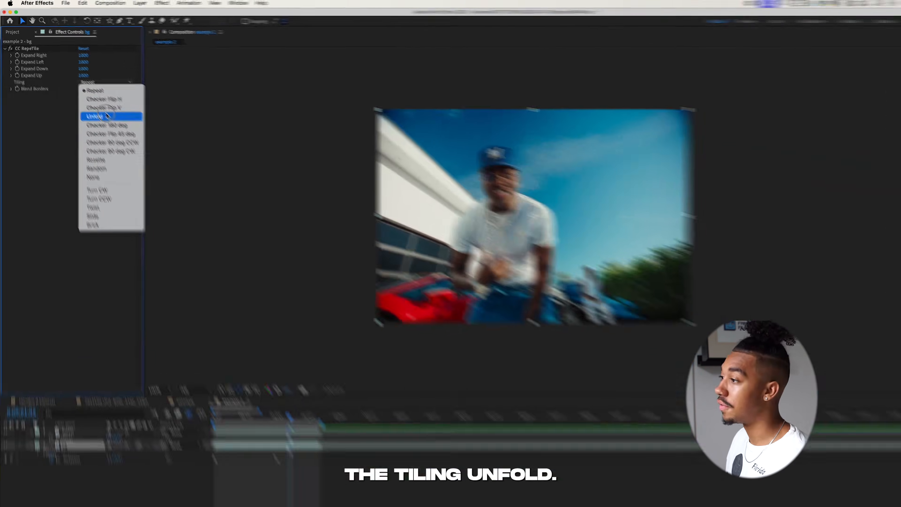
{"action": "left_click", "coordinate": [129, 156]}
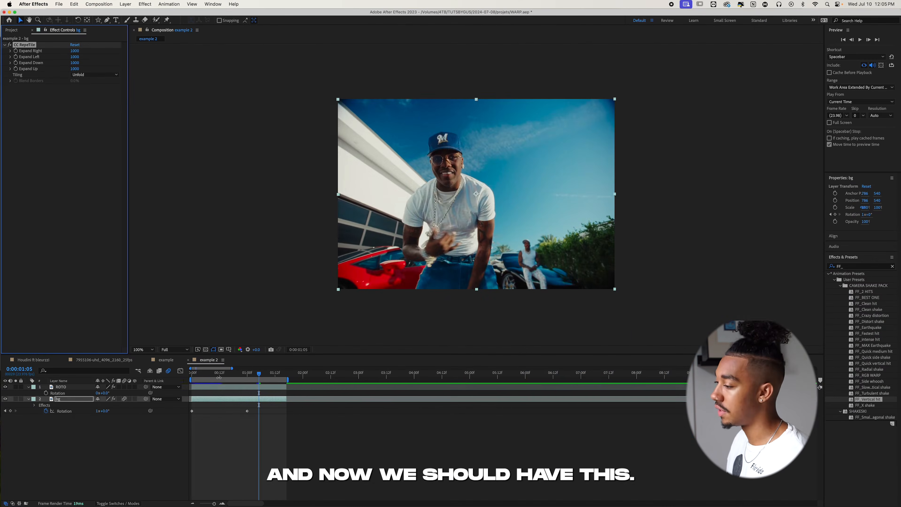
{"action": "key", "text": "space"}
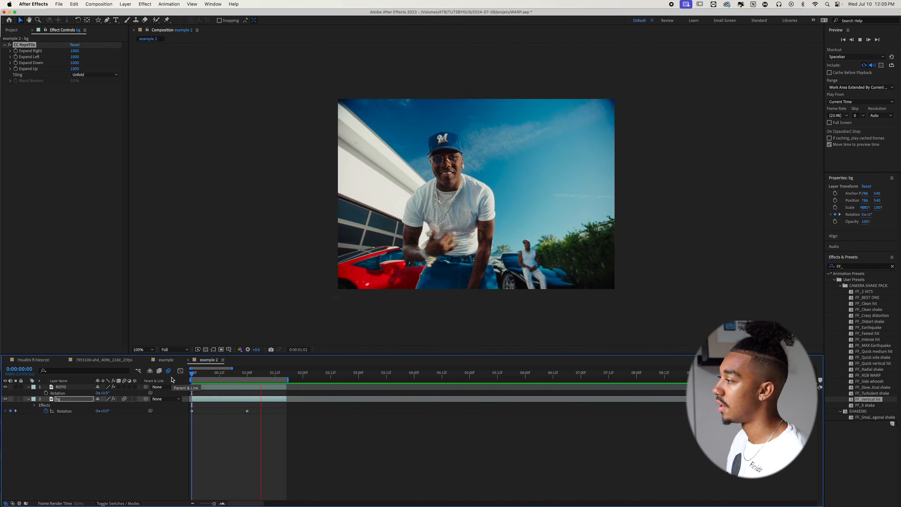
{"action": "key", "text": "space"}
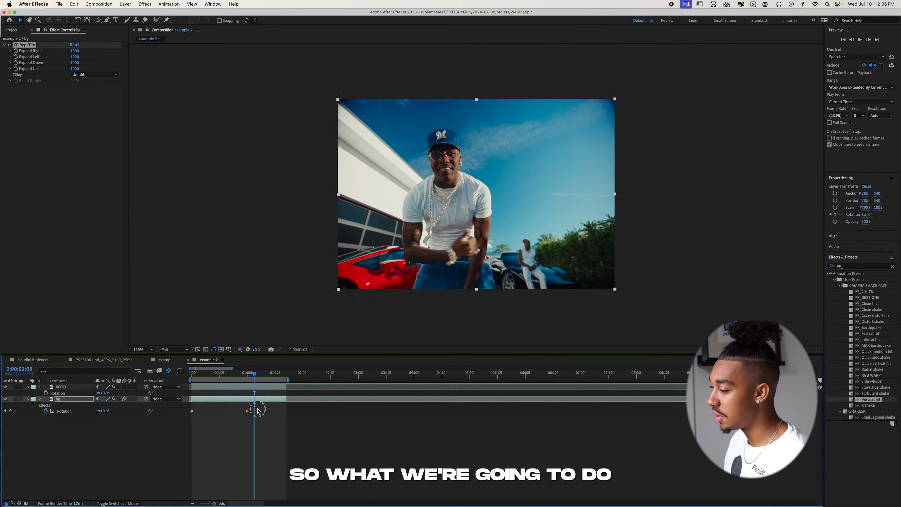
Apply Easy Ease to both rotation keyframes of the bg layer and preview the result.
{"action": "left_click_drag", "start_coordinate": [258, 410], "coordinate": [179, 431]}
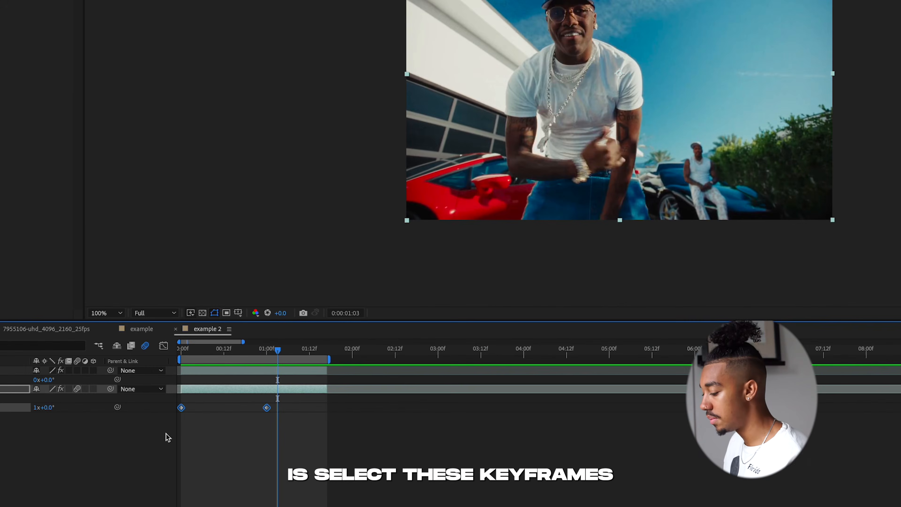
{"action": "key", "text": "F9"}
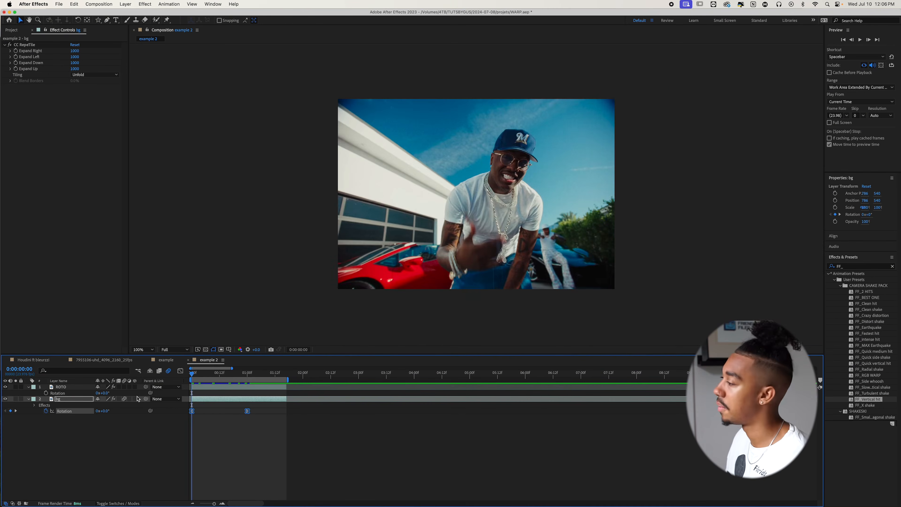
{"action": "key", "text": "space"}
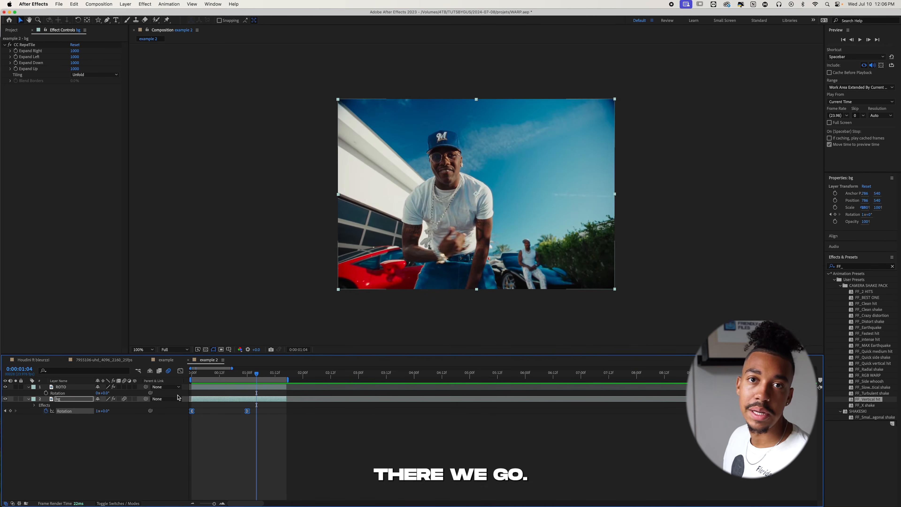
{"action": "key", "text": "space"}
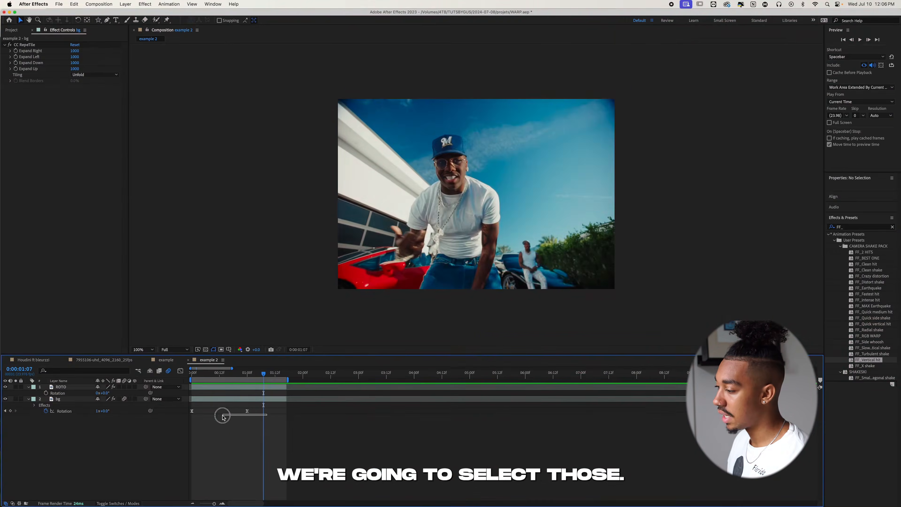
Reshape the bg layer's rotation speed graph into a steep peak midway between both keyframes and preview it.
{"action": "left_click_drag", "start_coordinate": [222, 417], "coordinate": [188, 406]}
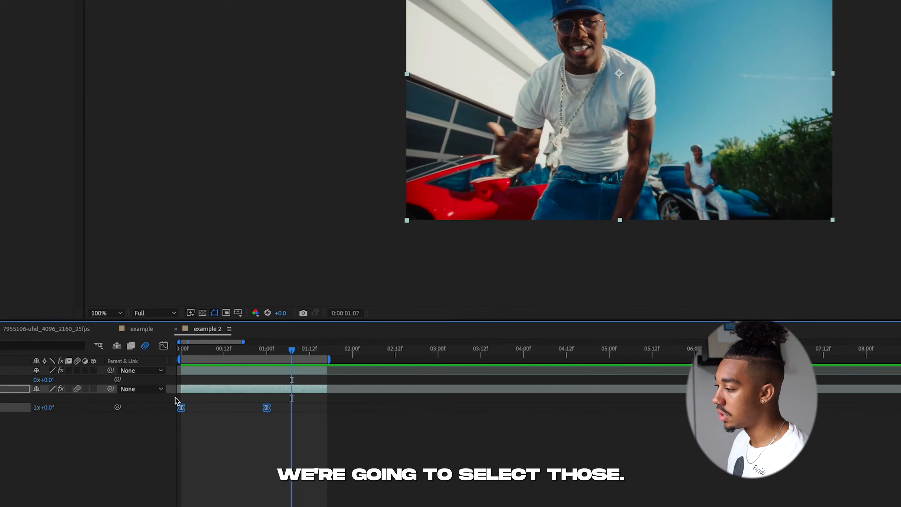
{"action": "left_click", "coordinate": [163, 344]}
{"action": "left_click_drag", "start_coordinate": [244, 499], "coordinate": [231, 483]}
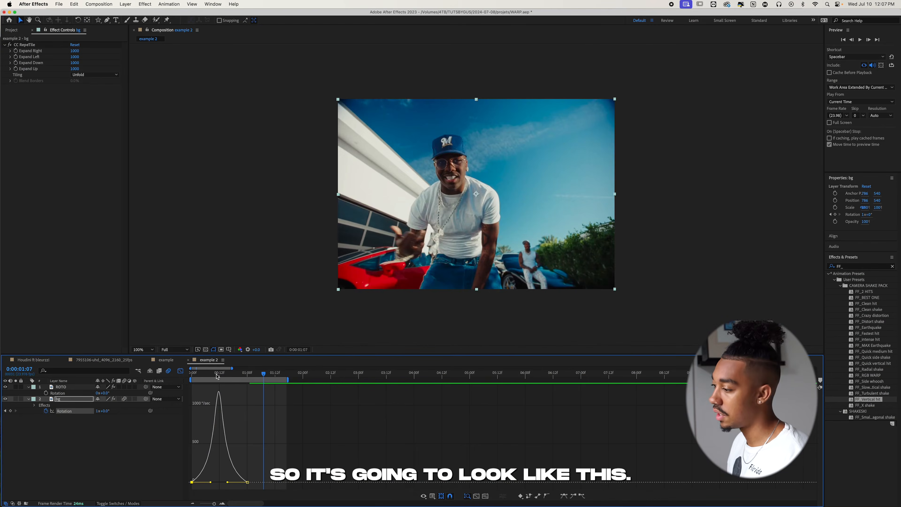
{"action": "key", "text": "space"}
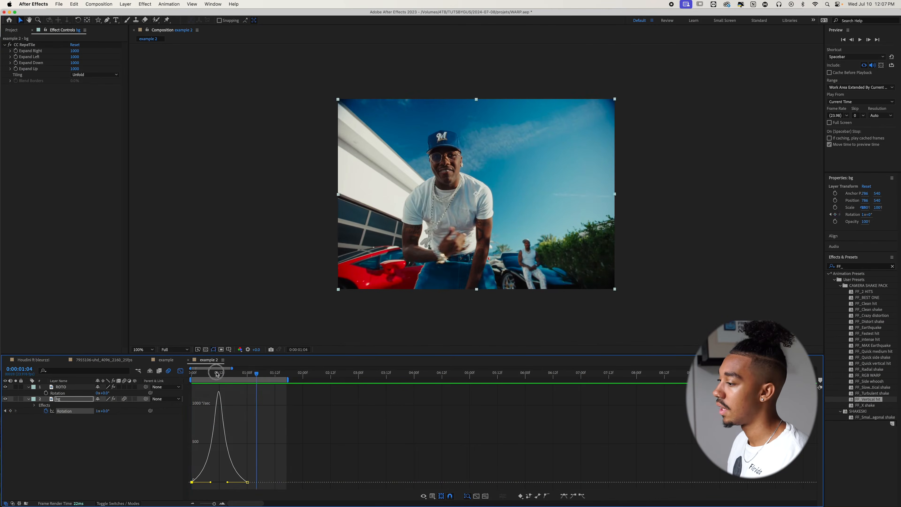
{"action": "key", "text": "space"}
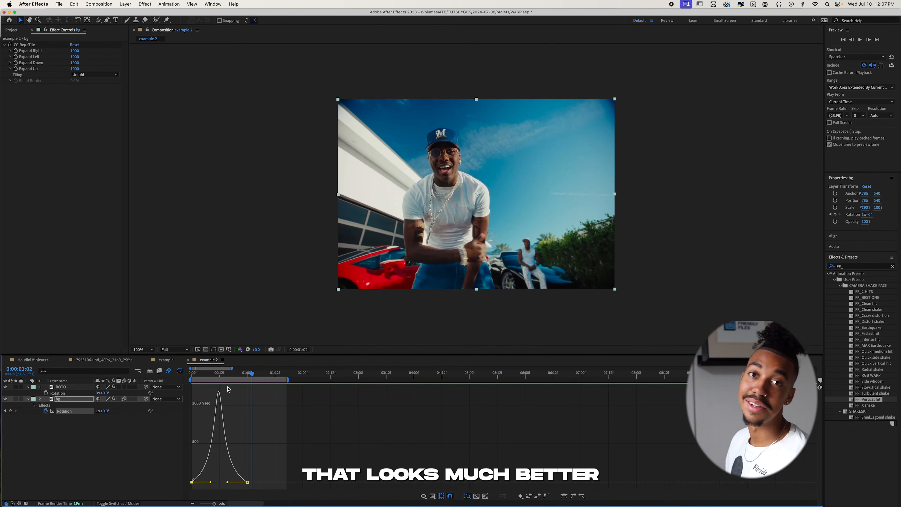
{"action": "left_click", "coordinate": [237, 377]}
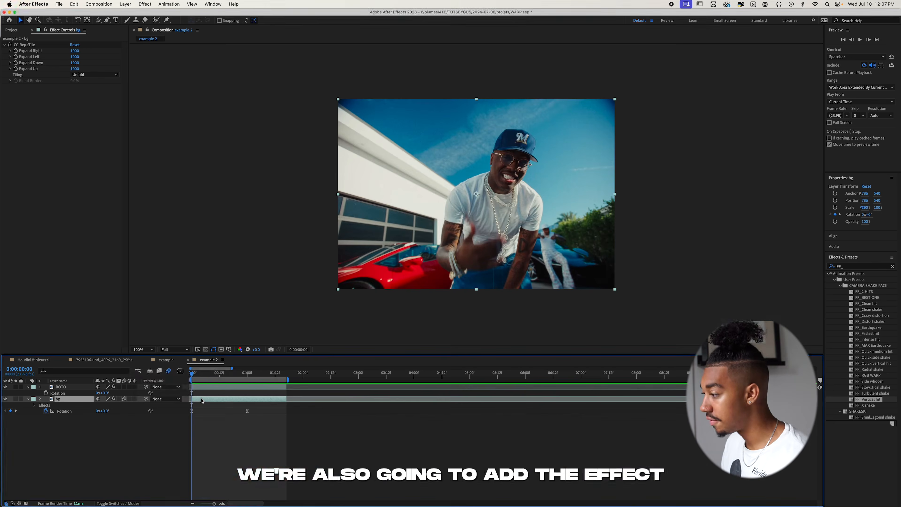
Apply Optics Compensation to the bg layer with Reverse Lens Distortion enabled and a Field of View keyframe of 0 at the first frame.
{"action": "key", "text": "ctrl+space"}
{"action": "type", "text": "optics"}
{"action": "left_click", "coordinate": [201, 400]}
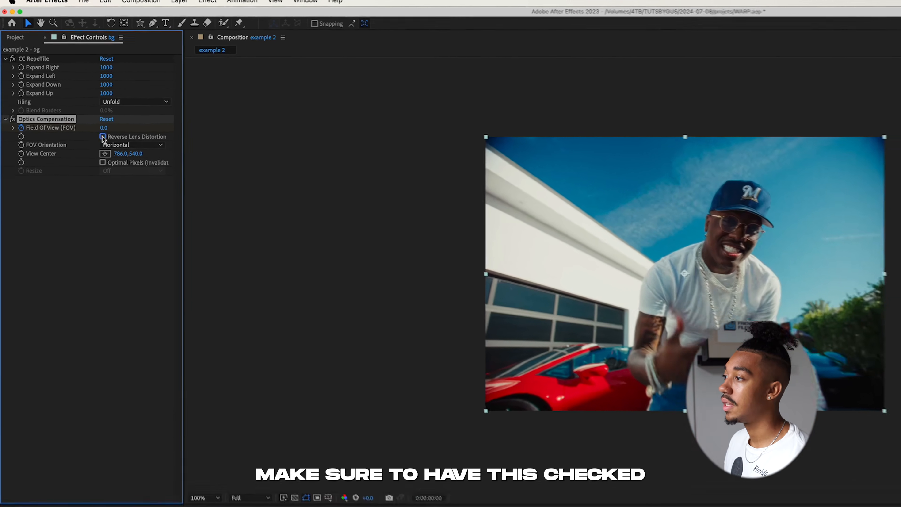
{"action": "left_click", "coordinate": [103, 137]}
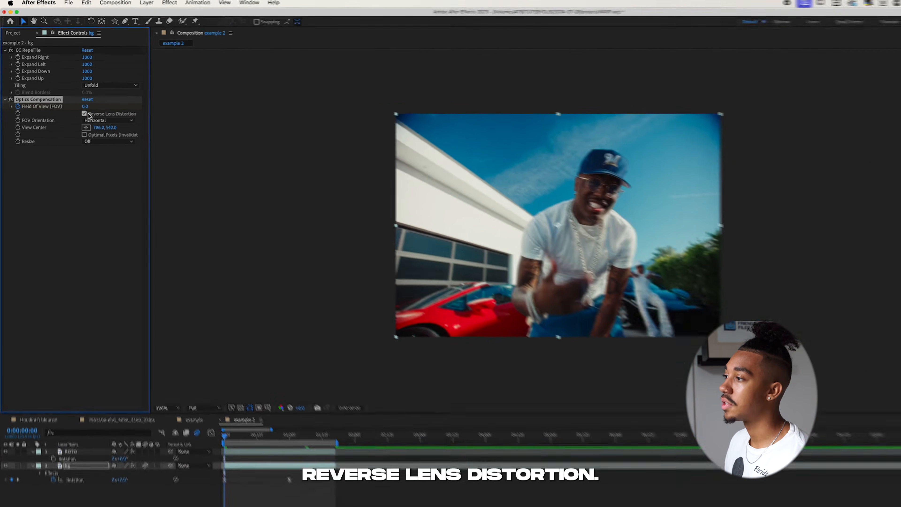
Keyframe a strongly raised Field of View at 0:00:00:12 and a value of 0 at 0:00:01:00.
{"action": "left_click_drag", "start_coordinate": [193, 372], "coordinate": [219, 371]}
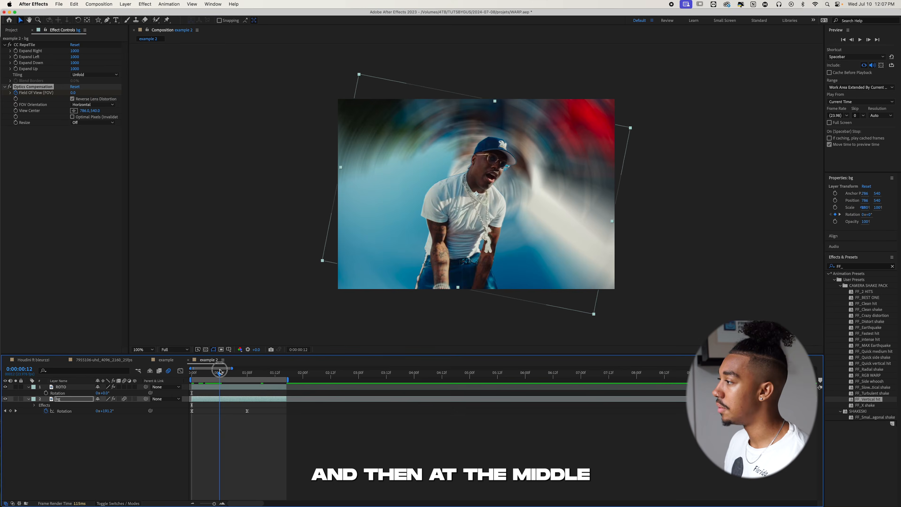
{"action": "left_click_drag", "start_coordinate": [73, 92], "coordinate": [293, 122]}
{"action": "left_click_drag", "start_coordinate": [556, 142], "coordinate": [615, 149]}
{"action": "left_click", "coordinate": [75, 93]}
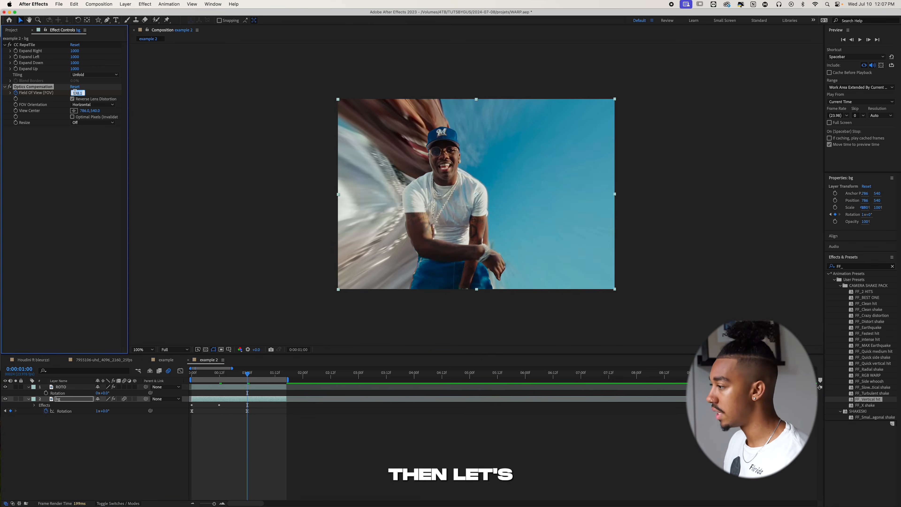
{"action": "type", "text": "0"}
{"action": "key", "text": "Return"}
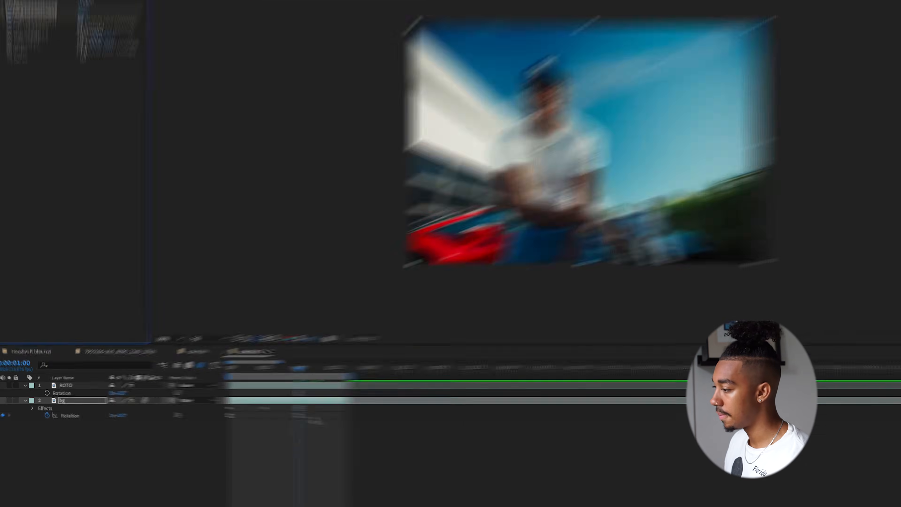
Apply Easy Ease to all three Field of View keyframes on the bg layer and preview from the start.
{"action": "key", "text": "u"}
{"action": "left_click_drag", "start_coordinate": [413, 408], "coordinate": [267, 425]}
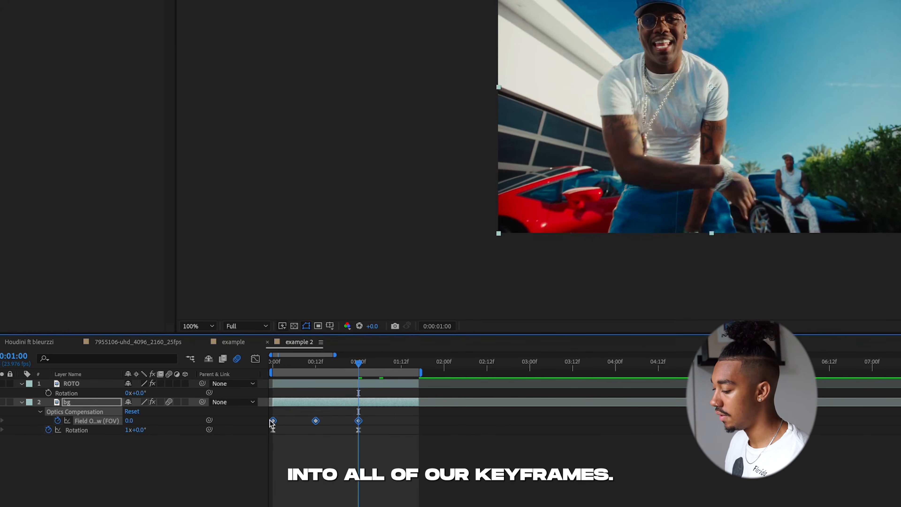
{"action": "left_click_drag", "start_coordinate": [283, 365], "coordinate": [233, 372]}
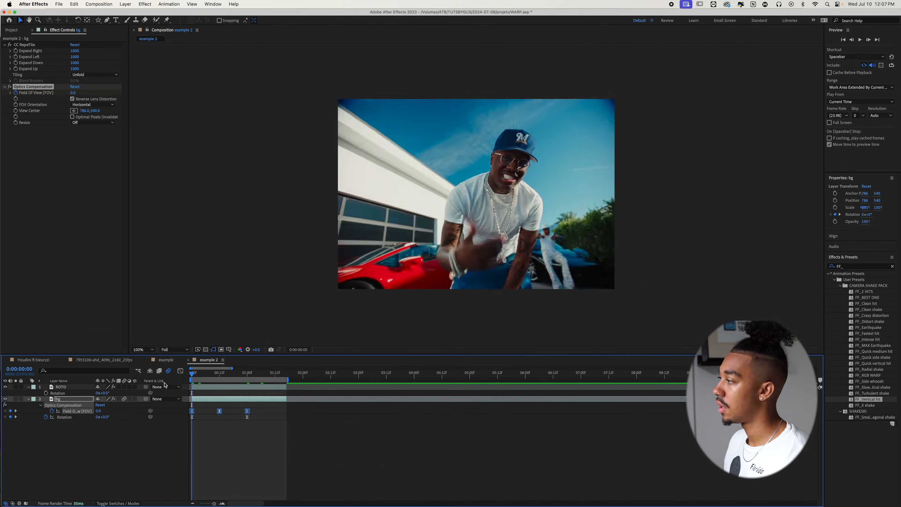
{"action": "key", "text": "space"}
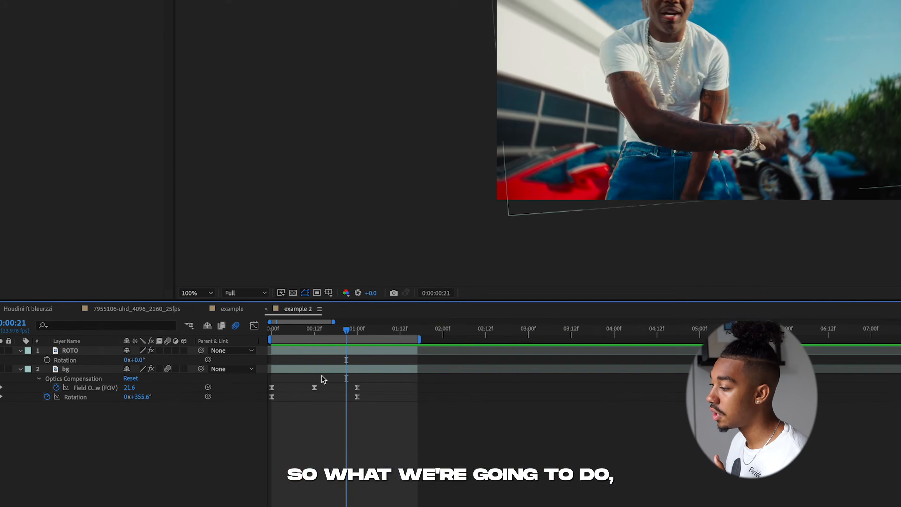
Reshape the Field of View speed graph to spike early and ease gradually into the middle keyframe, and preview it.
{"action": "left_click_drag", "start_coordinate": [321, 376], "coordinate": [270, 387]}
{"action": "left_click", "coordinate": [254, 325]}
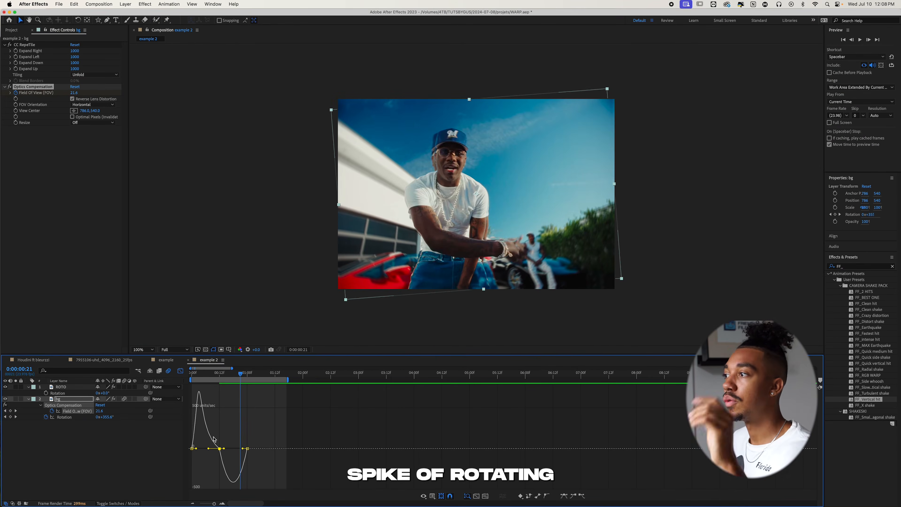
{"action": "left_click", "coordinate": [192, 374]}
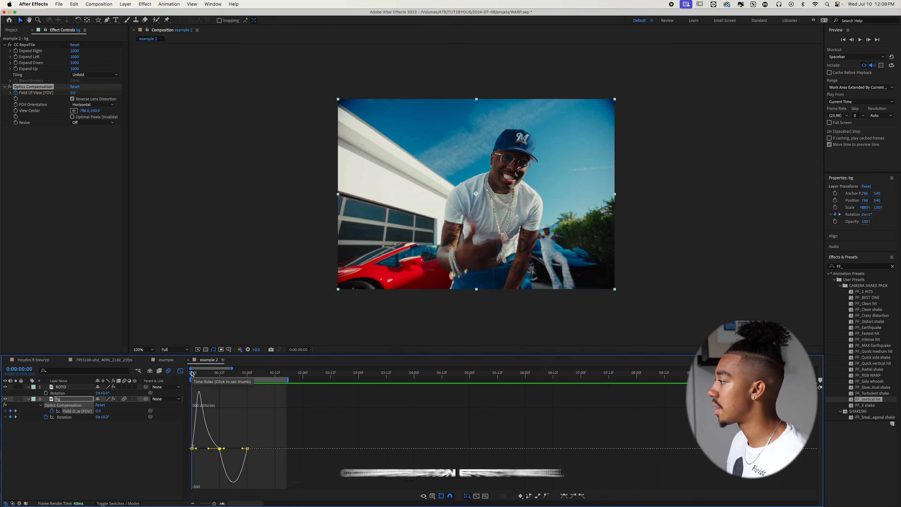
{"action": "key", "text": "space"}
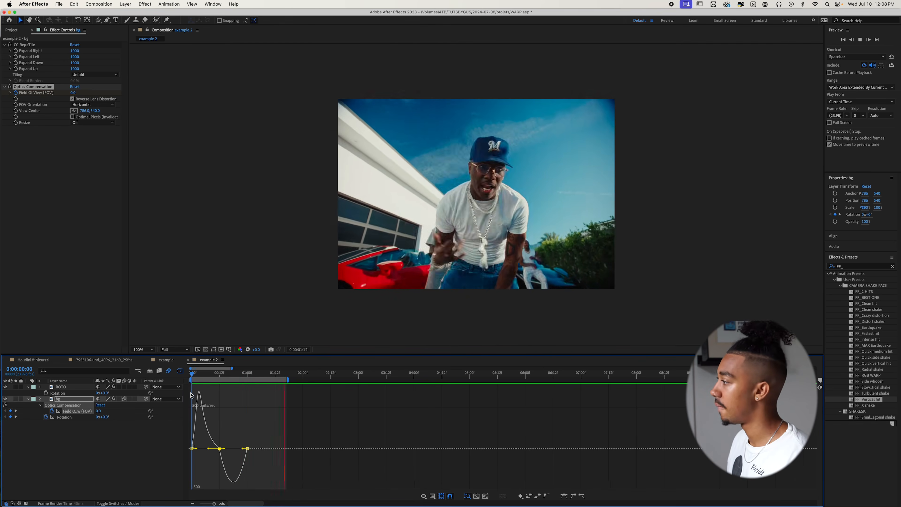
{"action": "key", "text": "space"}
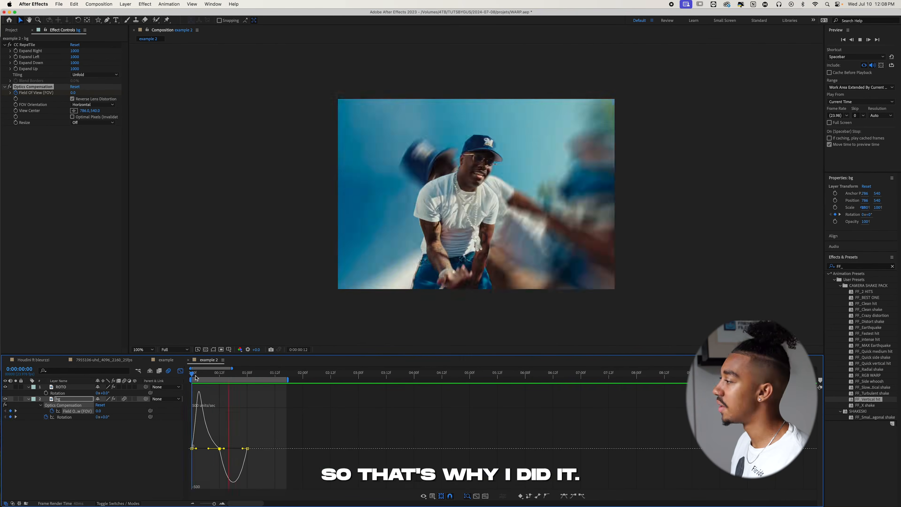
{"action": "left_click", "coordinate": [181, 370]}
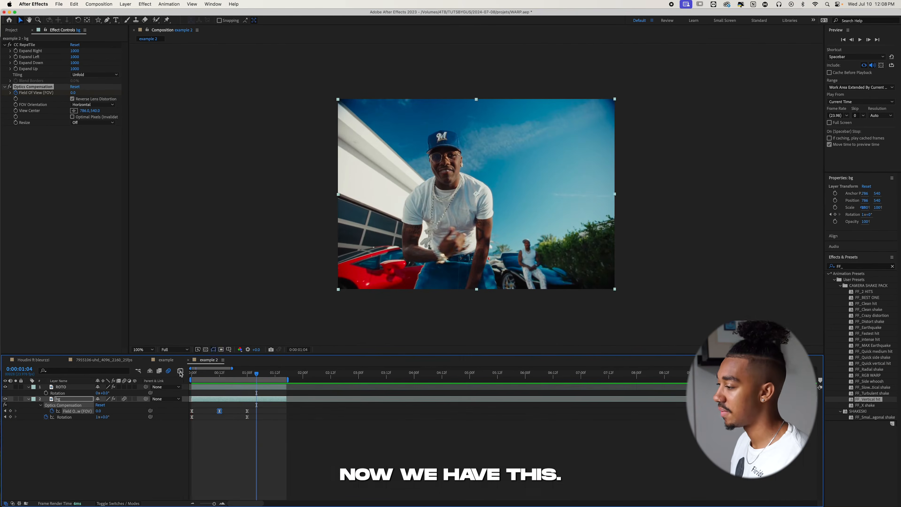
Duplicate the bg layer, remove Optics Compensation from the copy, and return to the first frame for a preview.
{"action": "left_click", "coordinate": [232, 400]}
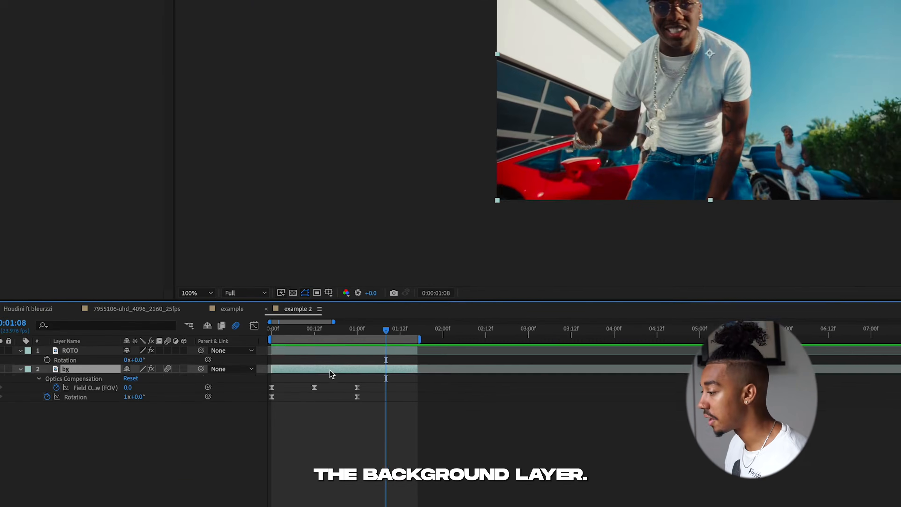
{"action": "key", "text": "super+d"}
{"action": "key", "text": "Delete"}
{"action": "key", "text": "Home"}
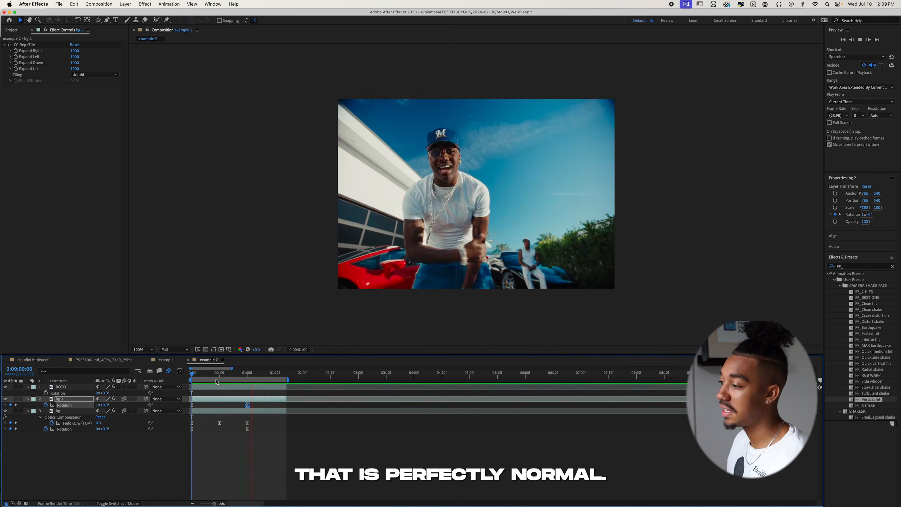
Draw a large star-shaped mask around the centre of the bg 2 layer and preview from the start.
{"action": "left_click_drag", "start_coordinate": [217, 376], "coordinate": [187, 371]}
{"action": "left_click_drag", "start_coordinate": [97, 20], "coordinate": [115, 50]}
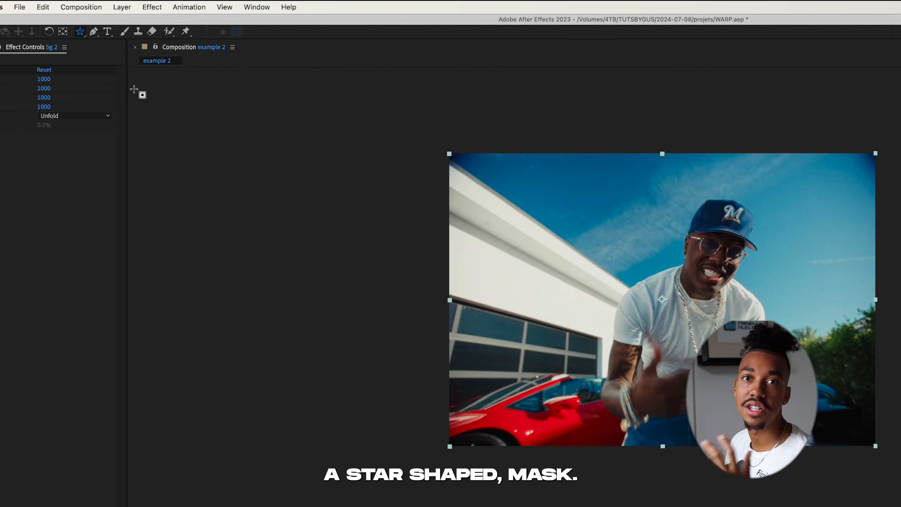
{"action": "left_click_drag", "start_coordinate": [661, 300], "coordinate": [734, 376]}
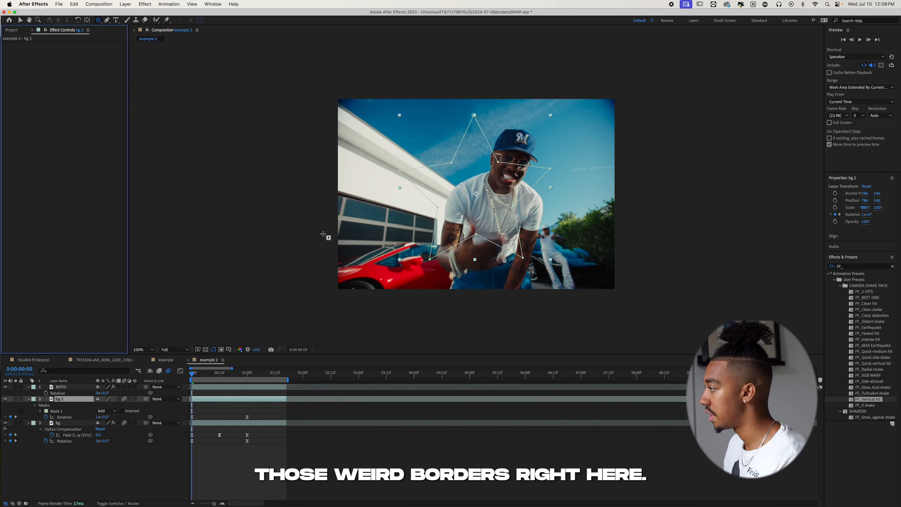
{"action": "left_click", "coordinate": [196, 375]}
{"action": "key", "text": "space"}
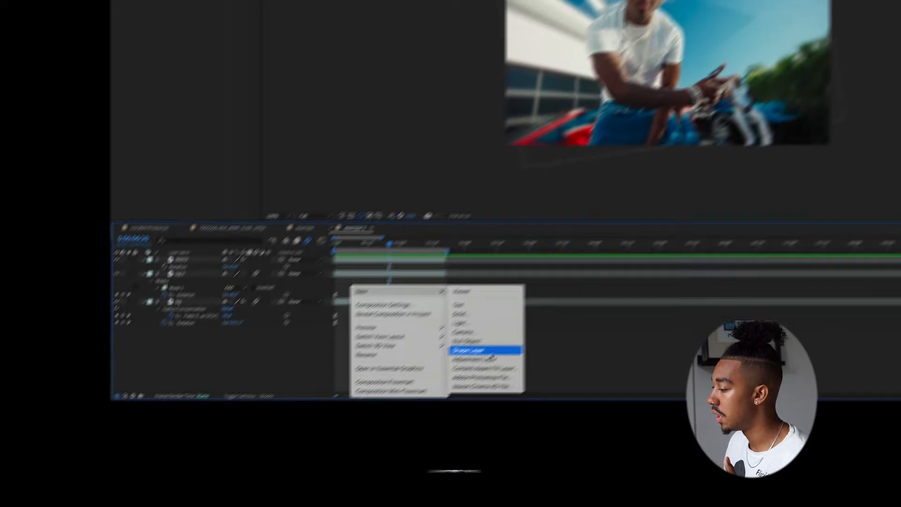
Add an adjustment layer above all other layers and apply the Transform effect to it.
{"action": "left_click", "coordinate": [330, 482]}
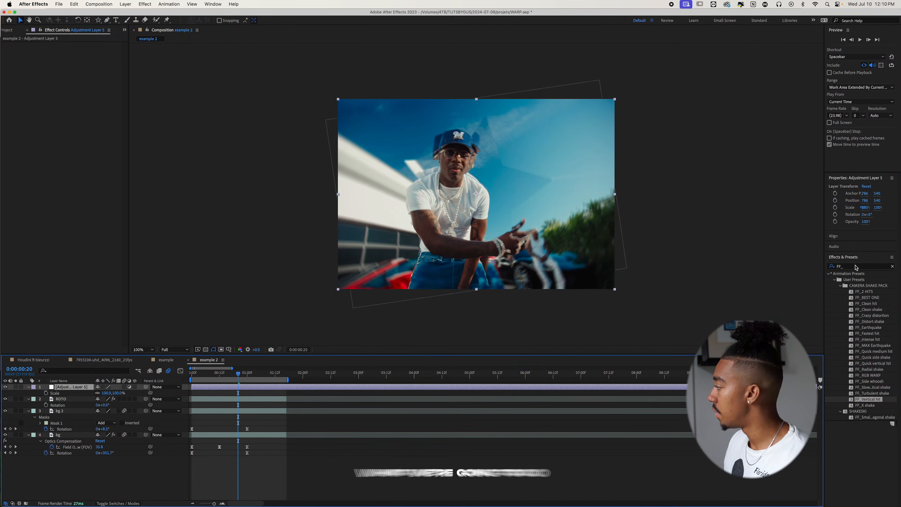
{"action": "type", "text": "transfor"}
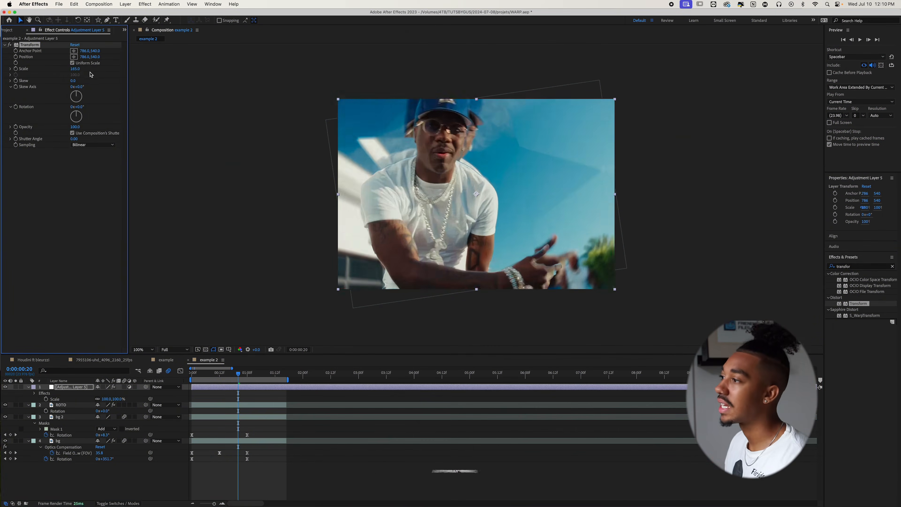
{"action": "key", "text": "super+z"}
{"action": "left_click_drag", "start_coordinate": [75, 69], "coordinate": [95, 67]}
{"action": "key", "text": "super+z"}
Keyframe the adjustment layer's Transform Scale at 100 on the first frame and at 130 at 0:00:00:12.
{"action": "left_click_drag", "start_coordinate": [211, 373], "coordinate": [191, 373]}
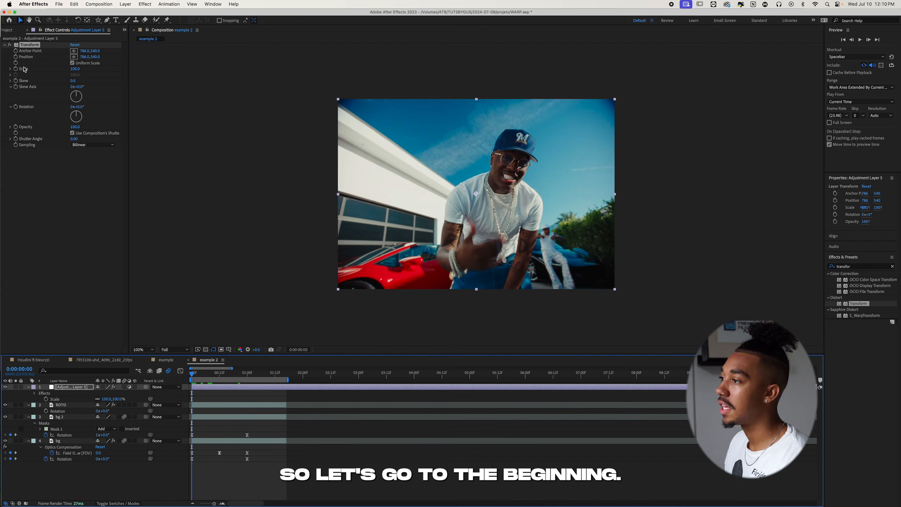
{"action": "left_click", "coordinate": [16, 69]}
{"action": "key", "text": "space"}
{"action": "left_click", "coordinate": [75, 69]}
{"action": "type", "text": "1"}
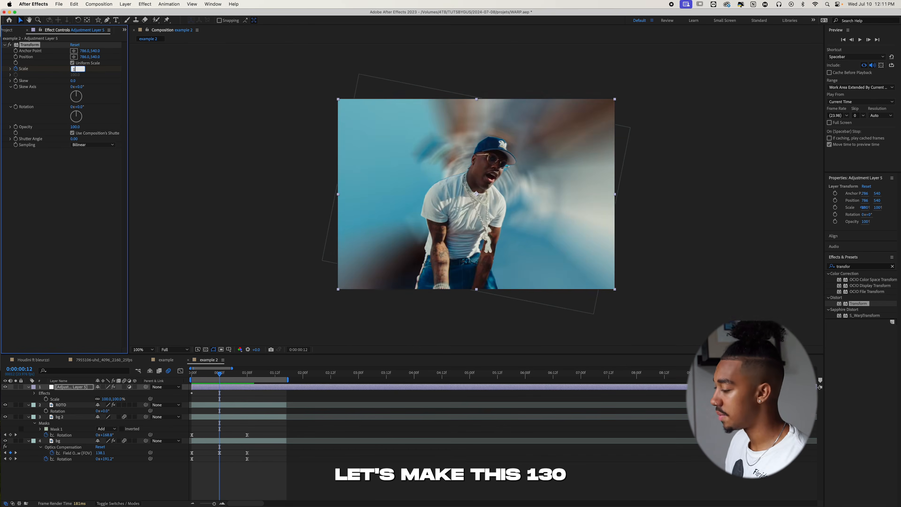
{"action": "type", "text": "30"}
{"action": "key", "text": "Return"}
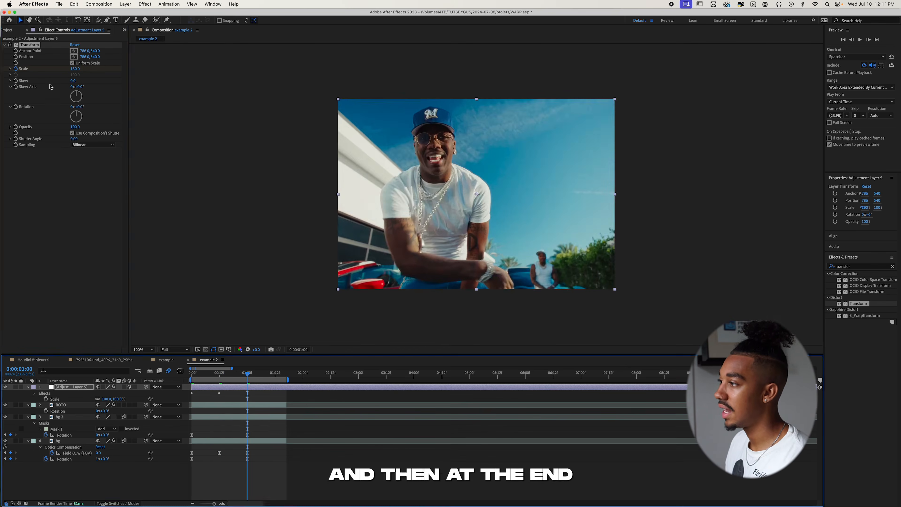
Keyframe the Transform Scale at 100 at 0:00:01:00, ease all three Scale keyframes, and preview from the start.
{"action": "left_click", "coordinate": [73, 71]}
{"action": "type", "text": "100"}
{"action": "key", "text": "Return"}
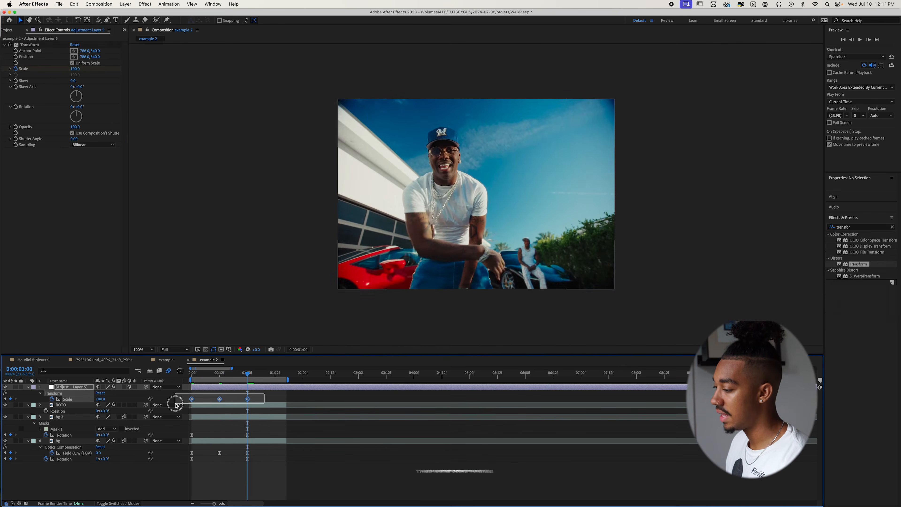
{"action": "key", "text": "Home"}
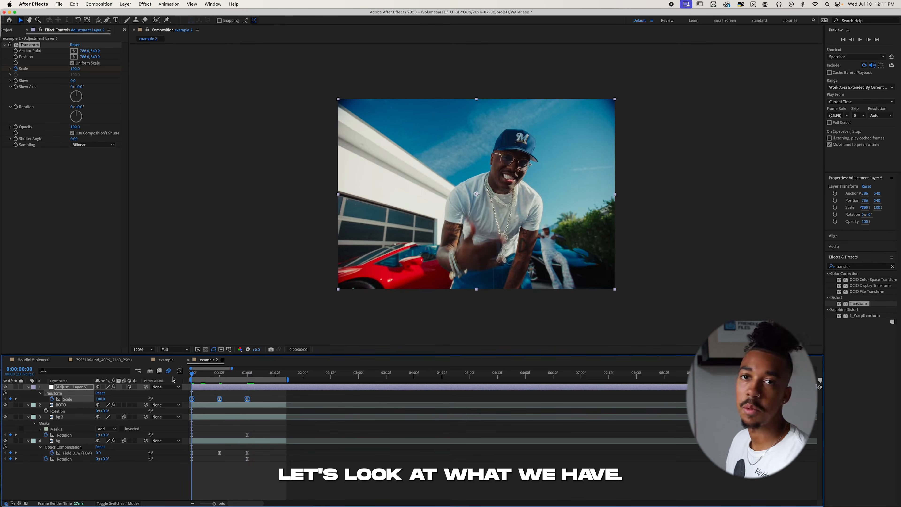
{"action": "key", "text": "space"}
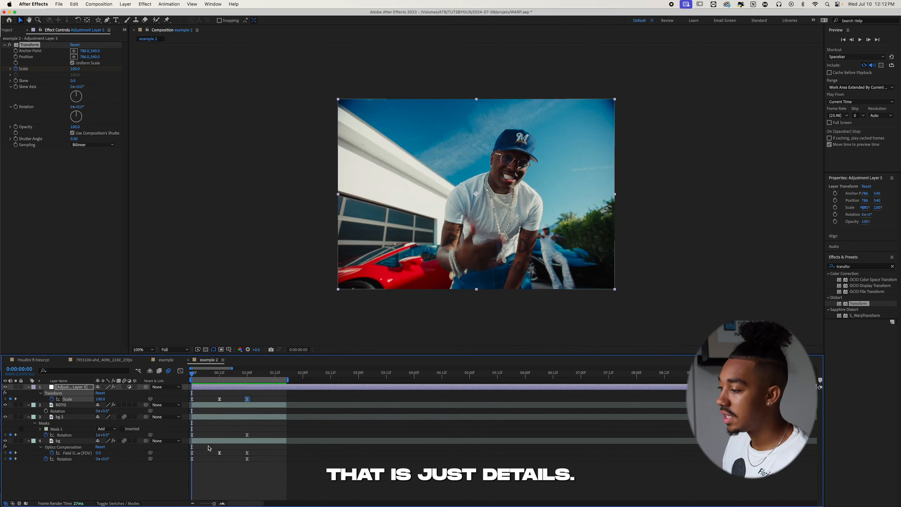
Apply the Exposure effect to the bg layer and set its Exposure to 0.5.
{"action": "left_click", "coordinate": [211, 440]}
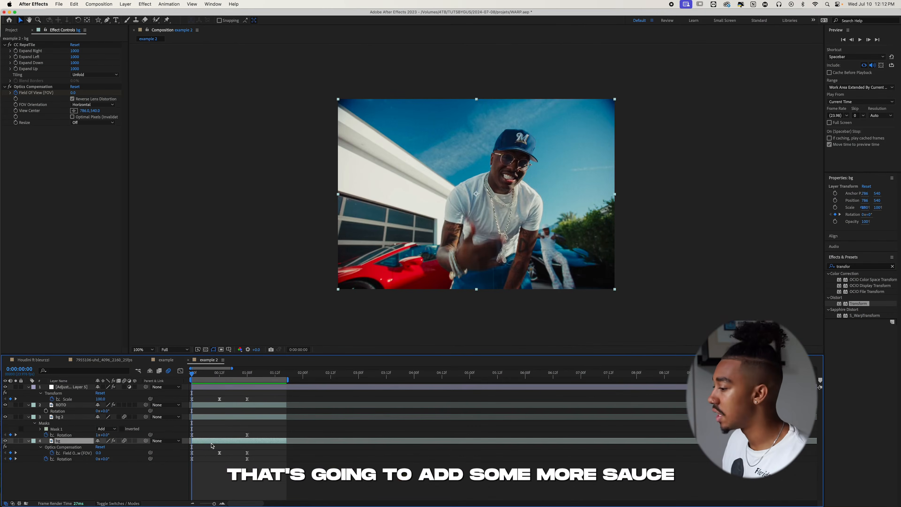
{"action": "key", "text": "ctrl+space"}
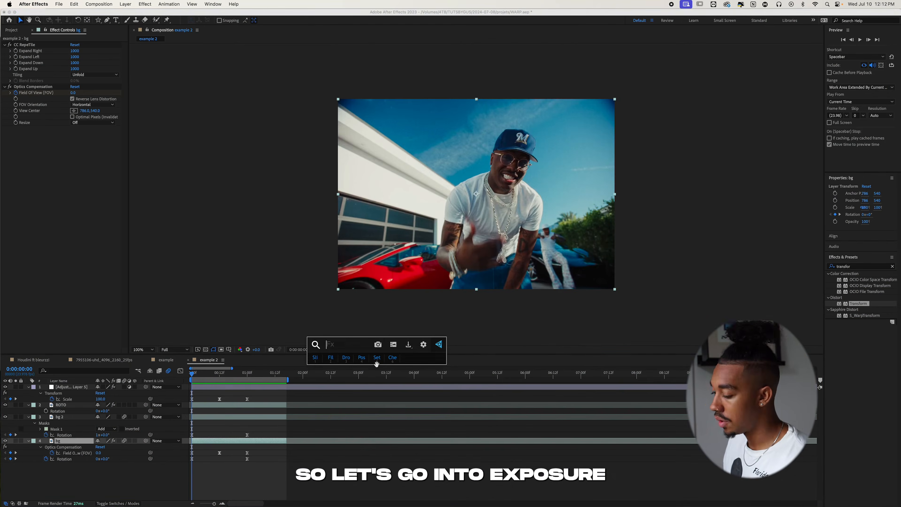
{"action": "type", "text": "exposure"}
{"action": "key", "text": "Return"}
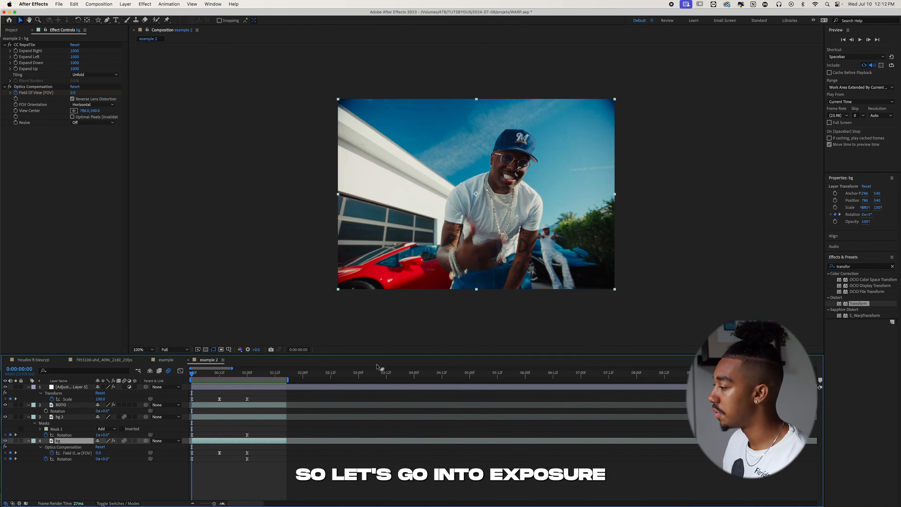
{"action": "left_click", "coordinate": [71, 147]}
{"action": "type", "text": "2"}
{"action": "key", "text": "Return"}
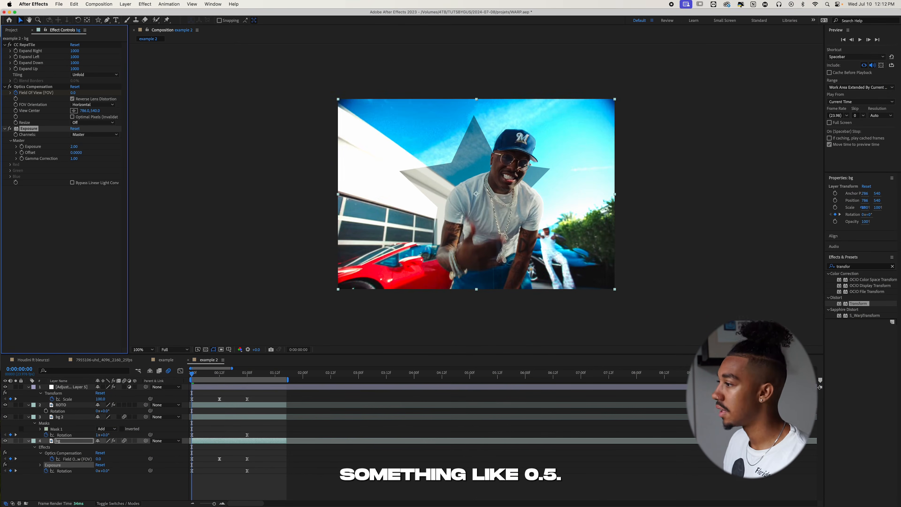
{"action": "type", "text": "0.5"}
{"action": "key", "text": "Return"}
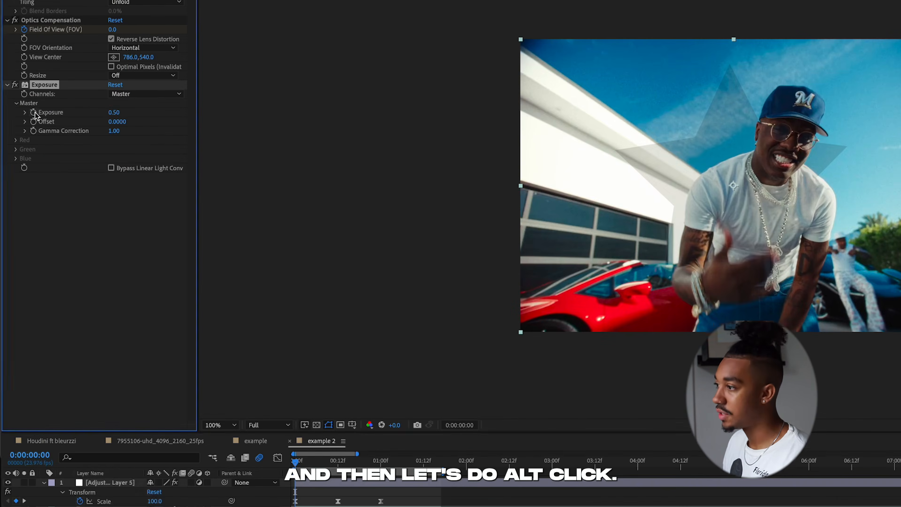
Drive the bg layer's Exposure value with the expression wiggle(12,5) and preview the flicker.
{"action": "left_click", "coordinate": [34, 113], "text": "alt"}
{"action": "type", "text": "wiggle(12,5"}
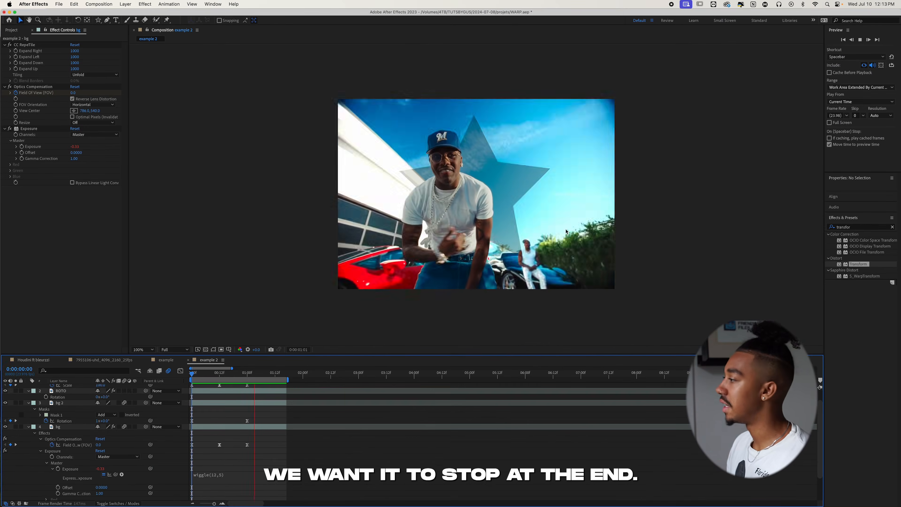
{"action": "key", "text": "space"}
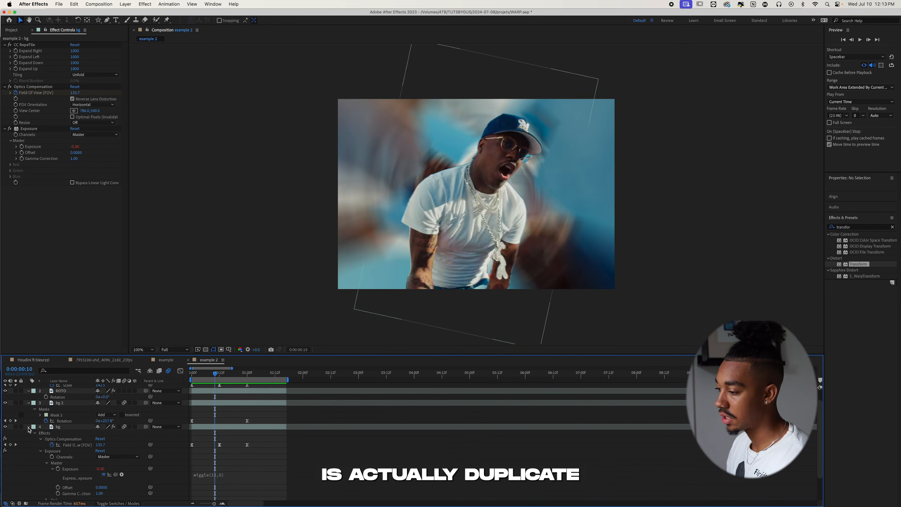
Duplicate the bg layer and remove the Exposure effect from the original bg layer underneath.
{"action": "left_click", "coordinate": [29, 427]}
{"action": "left_click", "coordinate": [61, 441]}
{"action": "key", "text": "super+d"}
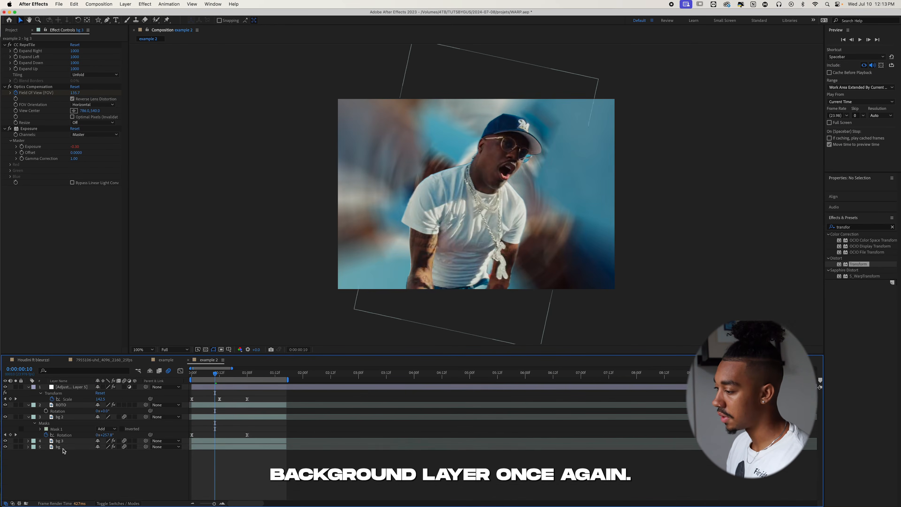
{"action": "left_click", "coordinate": [63, 448]}
{"action": "left_click", "coordinate": [28, 128]}
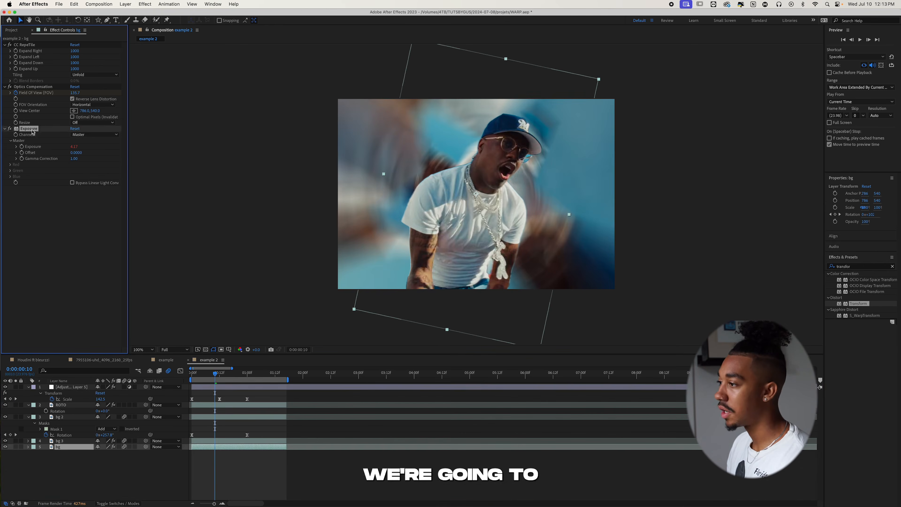
{"action": "key", "text": "Delete"}
Keyframe the bg 3 layer's opacity from 100% at 0:00:00:19 to 0% at 0:00:01:00, and preview the fade.
{"action": "left_click", "coordinate": [207, 440]}
{"action": "key", "text": "t"}
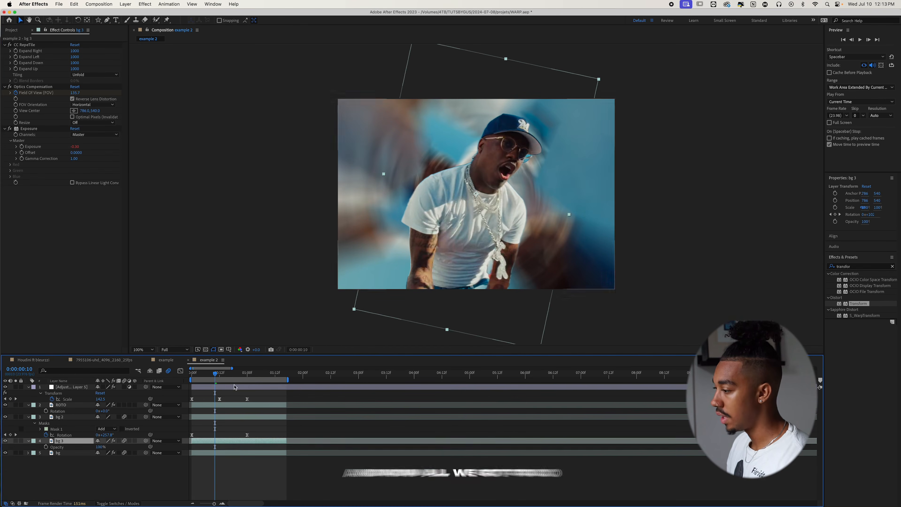
{"action": "left_click_drag", "start_coordinate": [215, 373], "coordinate": [236, 376]}
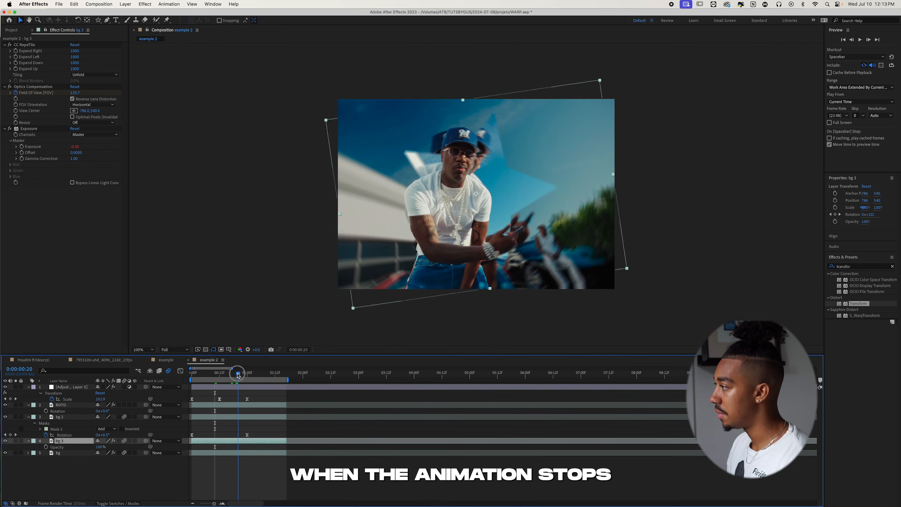
{"action": "left_click", "coordinate": [47, 447]}
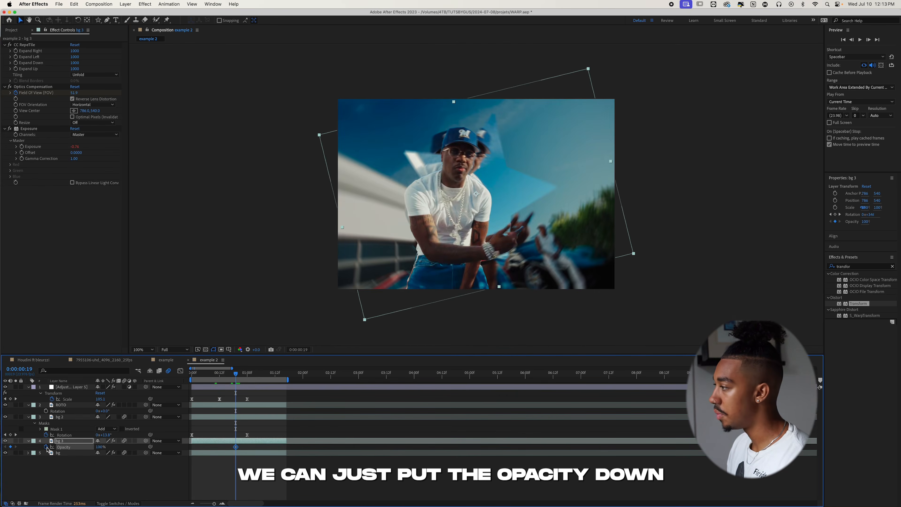
{"action": "key", "text": "super+Right"}
{"action": "key", "text": "super+Right"}
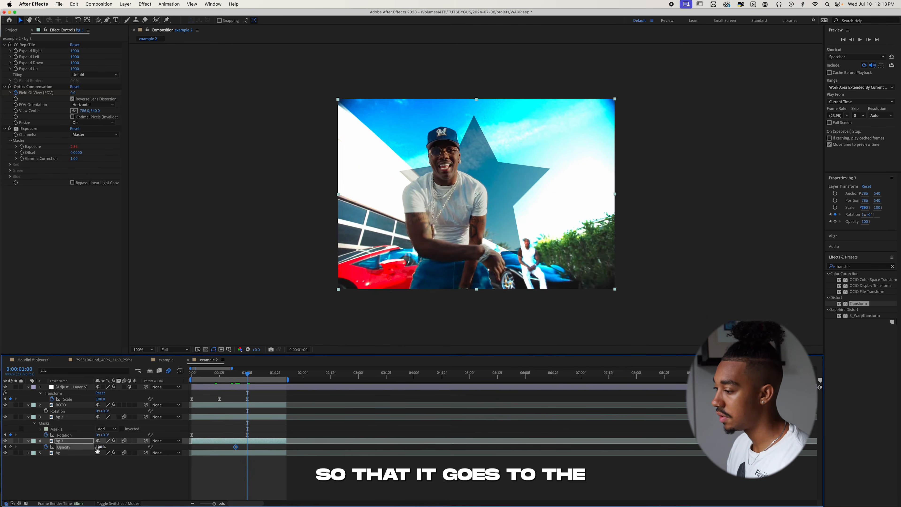
{"action": "left_click", "coordinate": [98, 447]}
{"action": "type", "text": "0"}
{"action": "key", "text": "Return"}
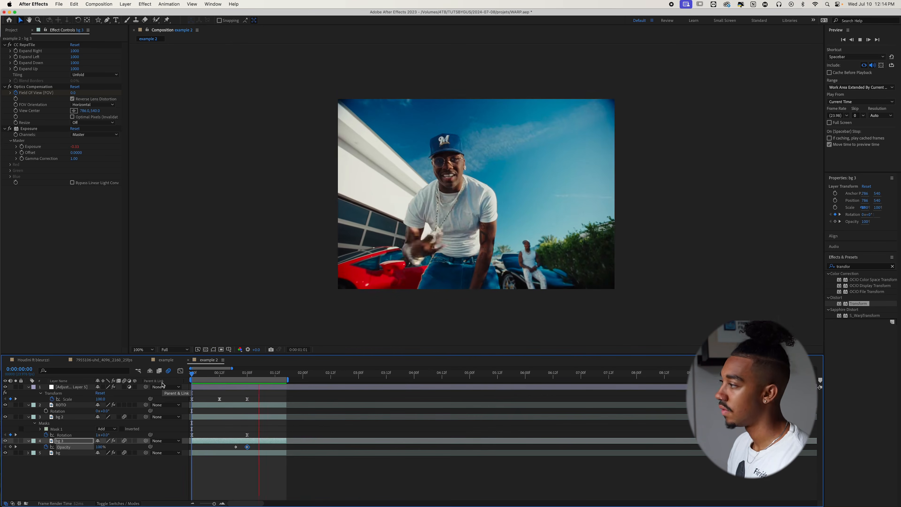
{"action": "key", "text": "space"}
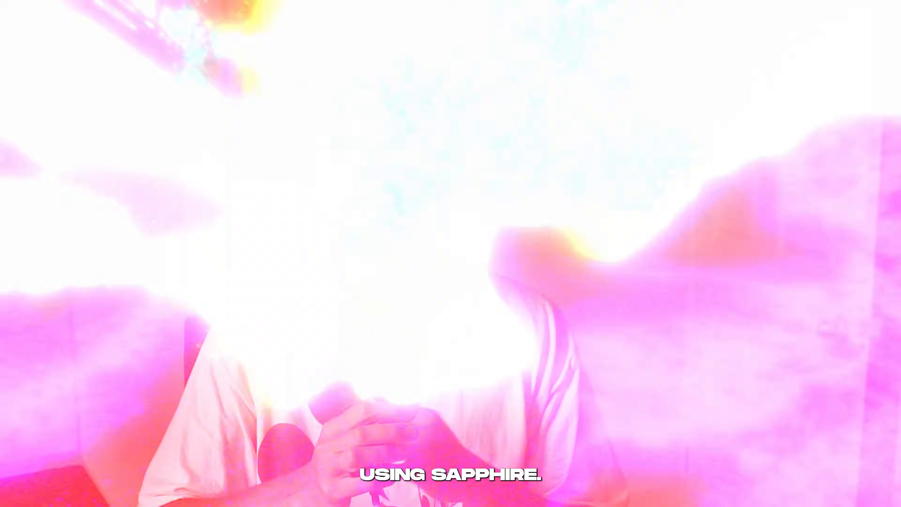
Add a top adjustment layer named SHAKE and apply the S_Shake effect to it.
{"action": "left_click", "coordinate": [316, 472]}
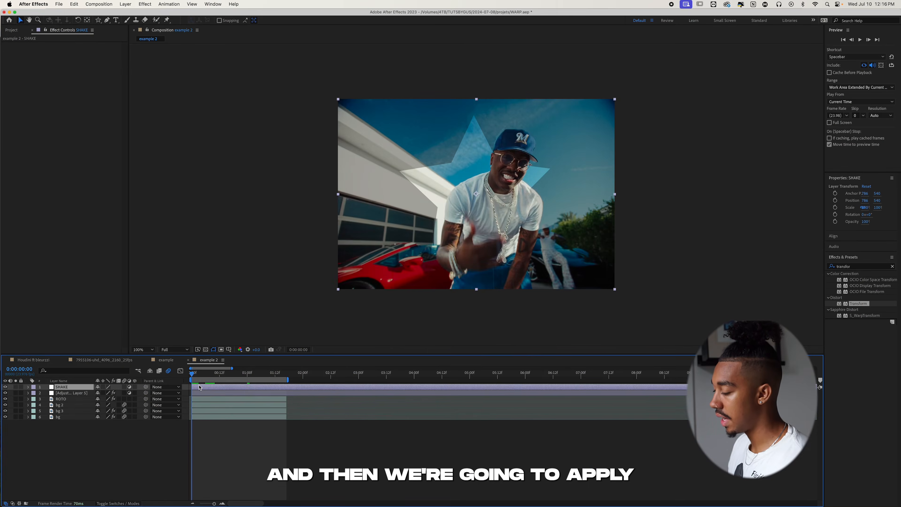
{"action": "key", "text": "ctrl+space"}
{"action": "type", "text": "s_shake"}
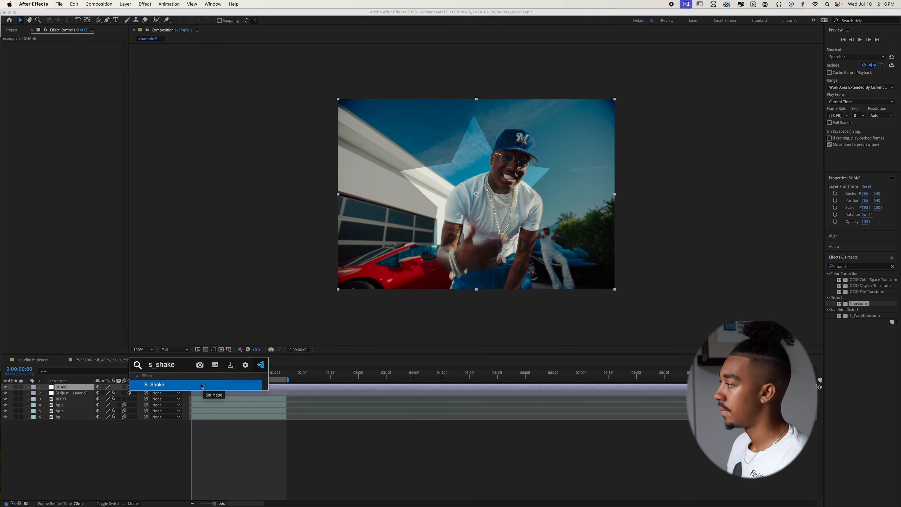
{"action": "key", "text": "Return"}
Keyframe the S_Shake Amplitude at 0 on the first frame and at 2 at 0:00:00:02.
{"action": "type", "text": "0"}
{"action": "key", "text": "Return"}
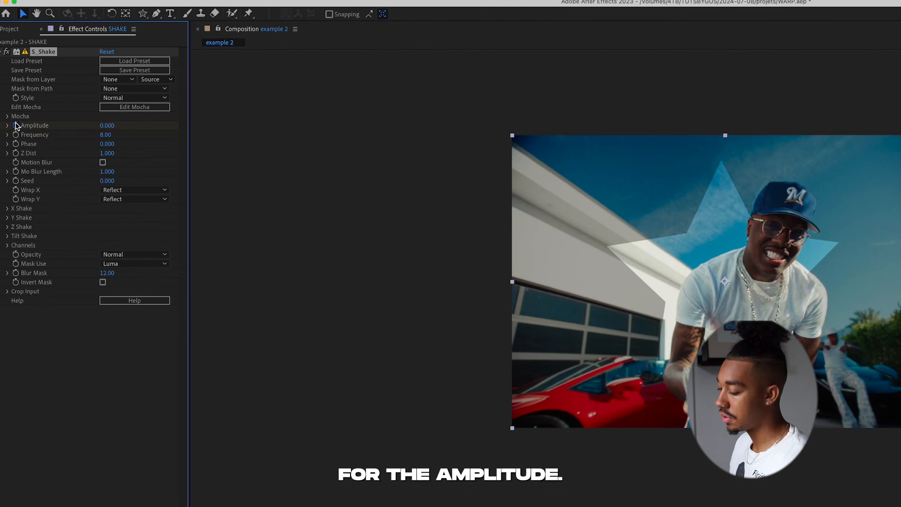
{"action": "key", "text": "Page_Down"}
{"action": "key", "text": "Page_Down"}
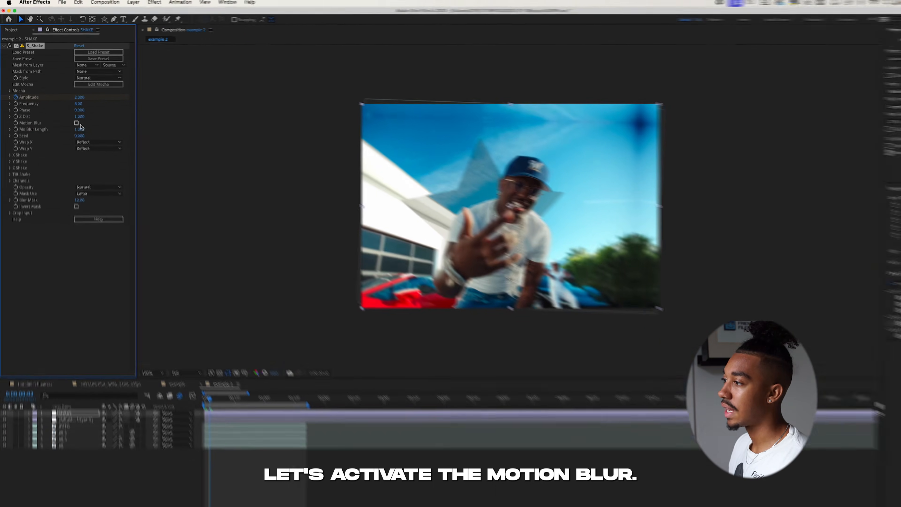
Enable Motion Blur in S_Shake and set its Frequency to 16.
{"action": "left_click", "coordinate": [102, 162]}
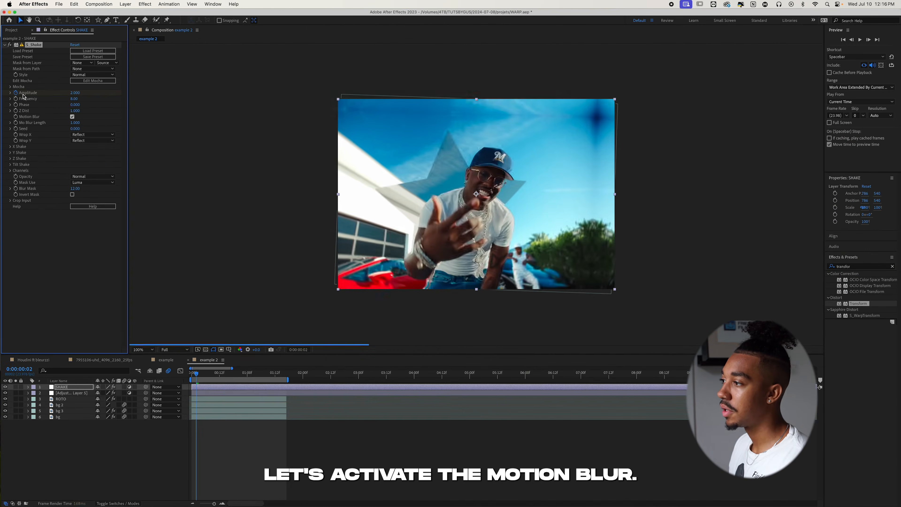
{"action": "left_click", "coordinate": [75, 99]}
{"action": "type", "text": "16"}
Keyframe the S_Shake Amplitude at 0 at 0:00:00:12, shape its graph to peak early and ease out, and preview.
{"action": "key", "text": "u"}
{"action": "left_click_drag", "start_coordinate": [197, 373], "coordinate": [219, 374]}
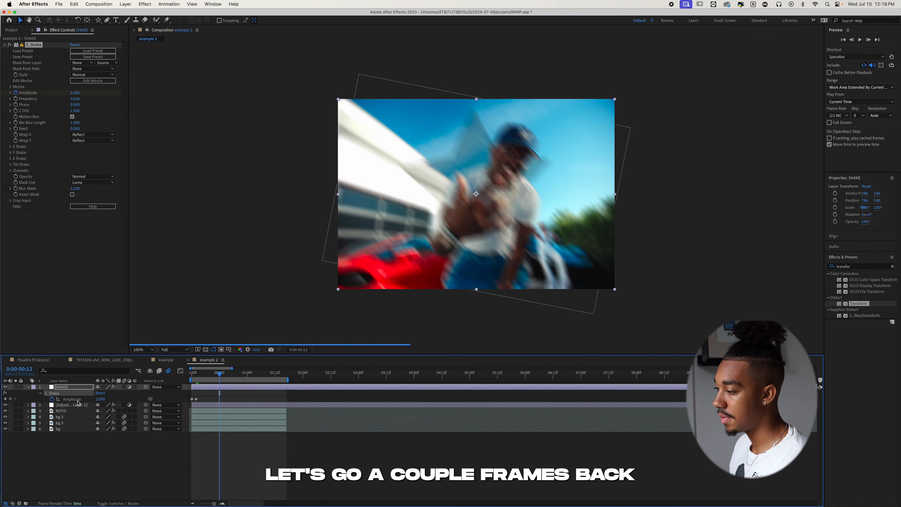
{"action": "left_click", "coordinate": [103, 397]}
{"action": "key", "text": "Return"}
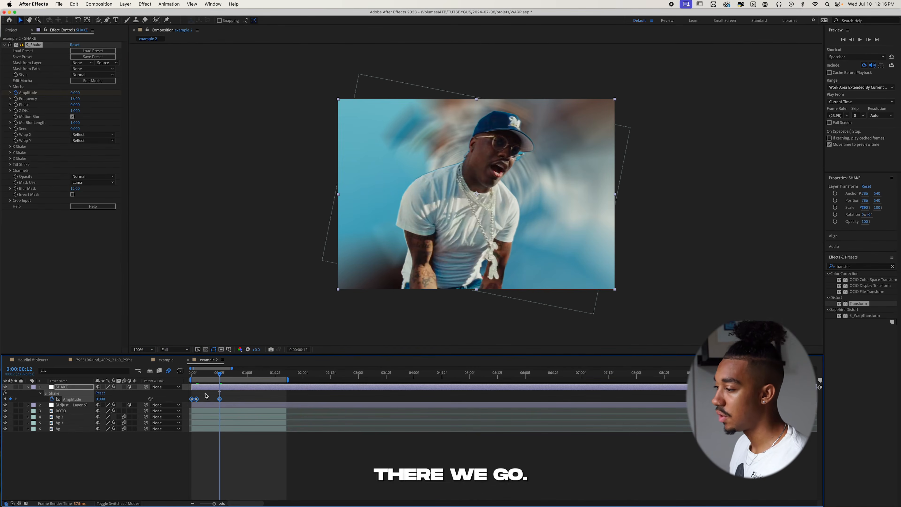
{"action": "key", "text": "shift+F3"}
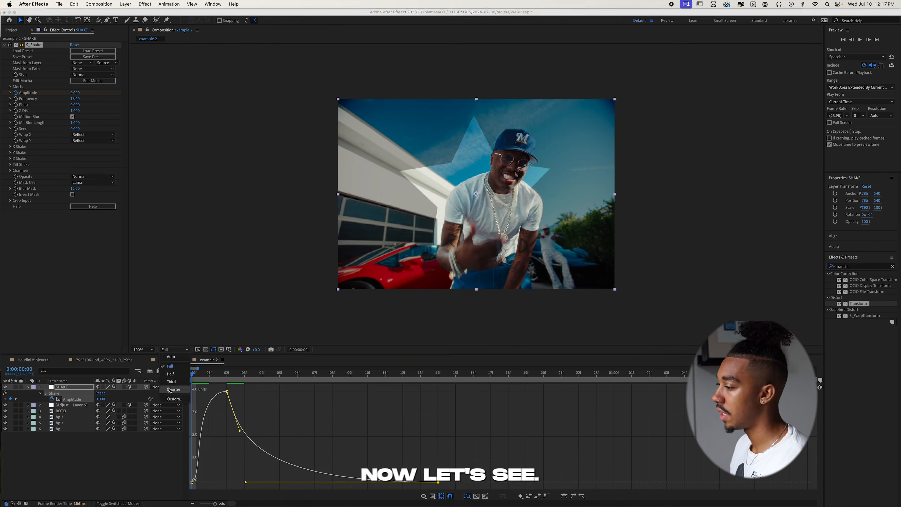
{"action": "key", "text": "space"}
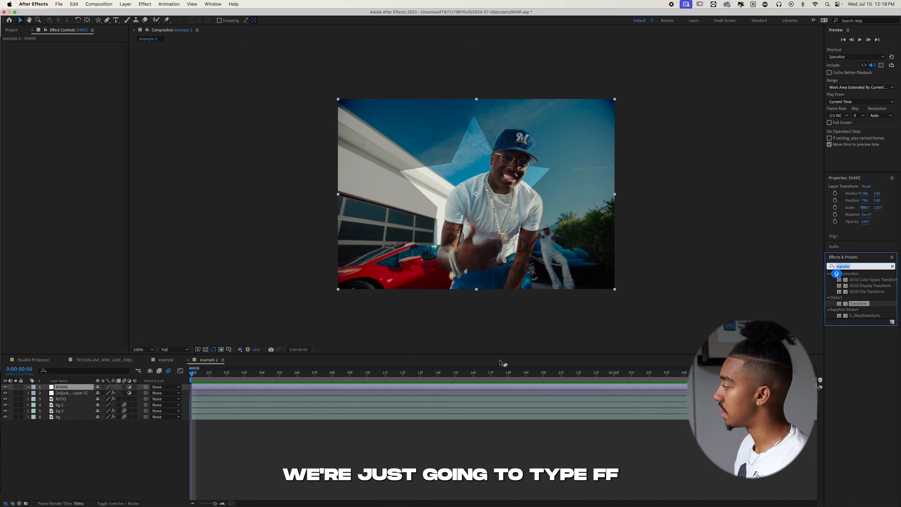
Apply the FF_Vertical hit preset to the SHAKE layer and shift its keyframes about one frame earlier.
{"action": "type", "text": "FF_"}
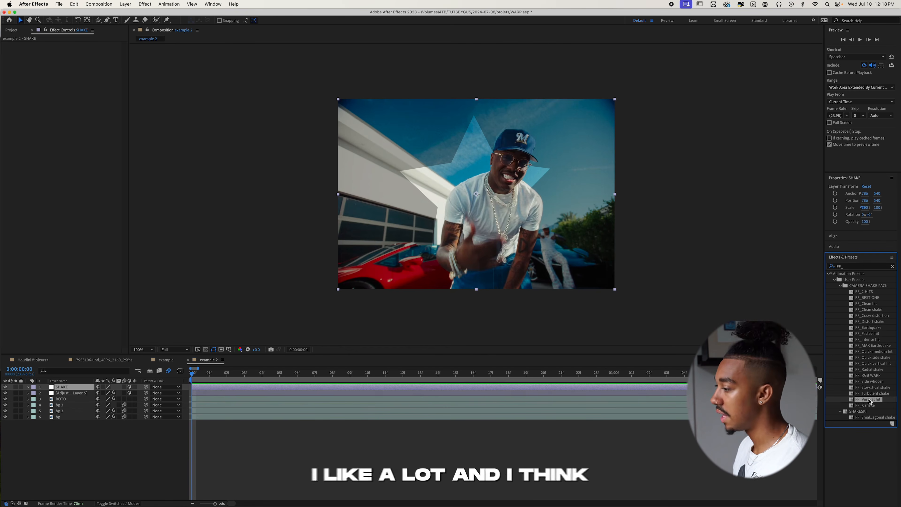
{"action": "left_click_drag", "start_coordinate": [863, 400], "coordinate": [407, 382]}
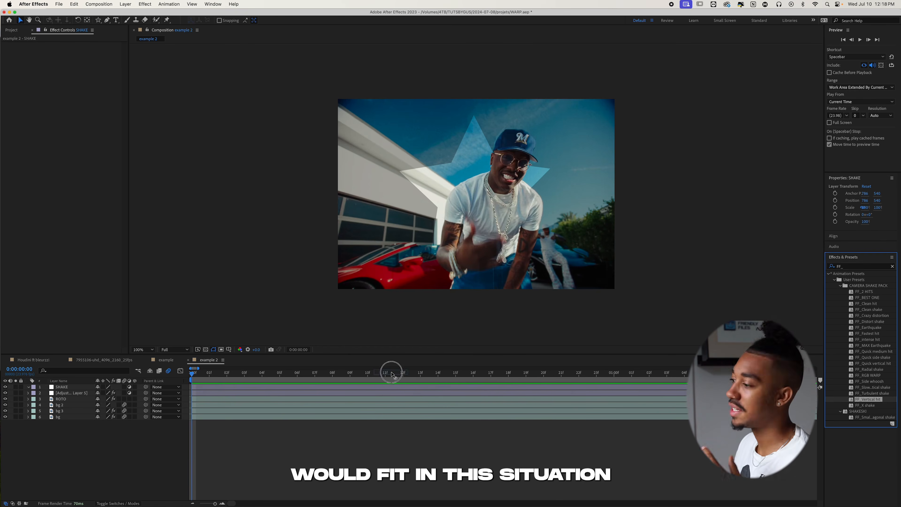
{"action": "left_click_drag", "start_coordinate": [277, 386], "coordinate": [218, 388]}
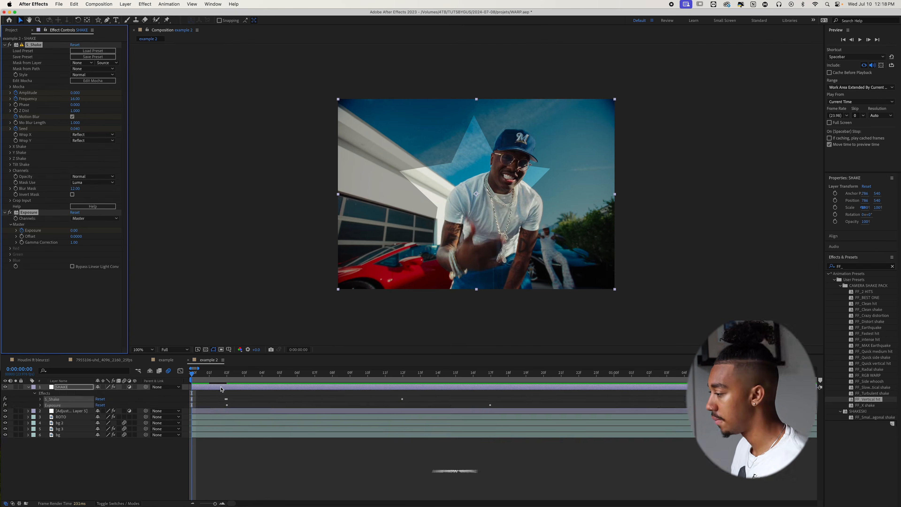
{"action": "key", "text": "u"}
{"action": "left_click", "coordinate": [202, 388]}
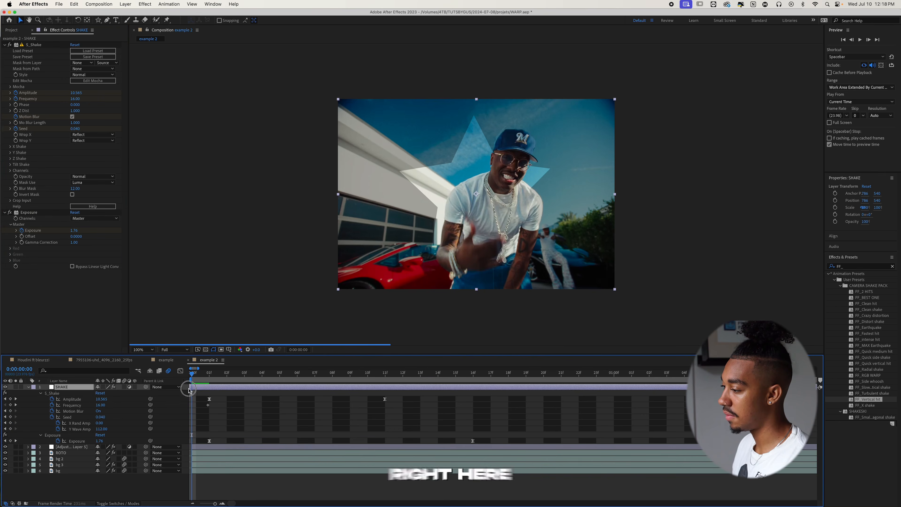